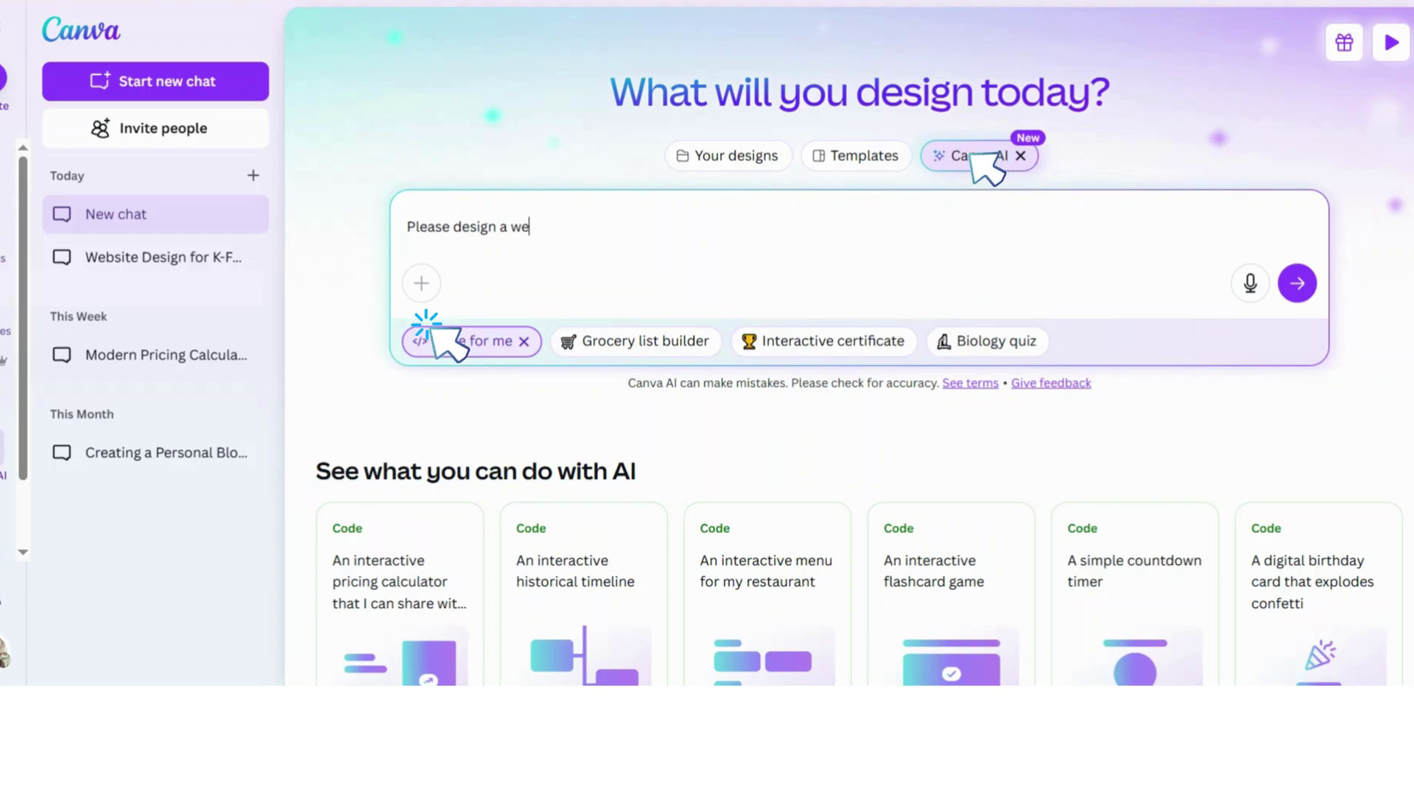
Ask the AI to design a personal blog website covering travel stories, learnings, social topics and motivation, with social media links, privacy policy, contact and copyright pages
{"action": "type", "text": "bsite"}
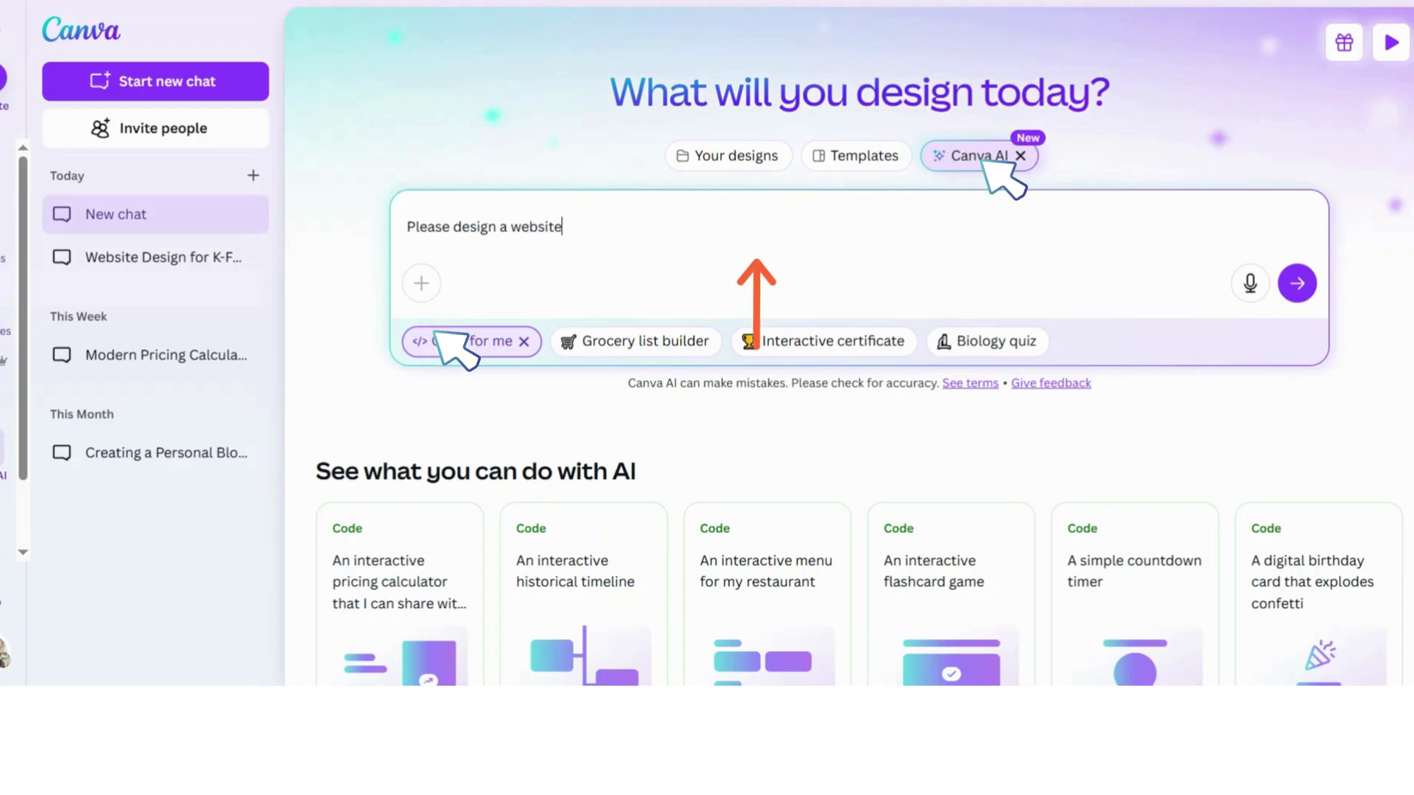
{"action": "type", "text": " for my blog"}
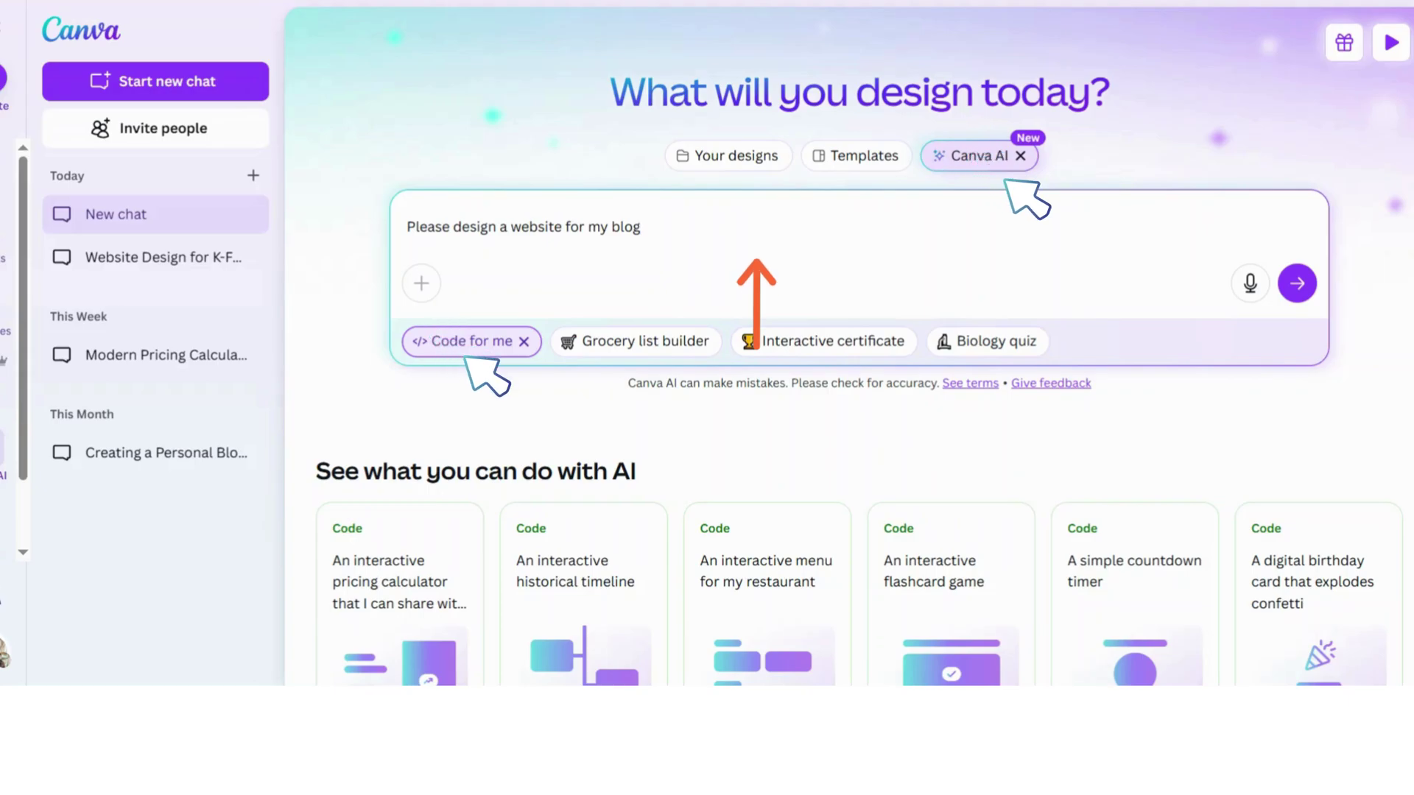
{"action": "type", "text": ". This would be my personal blog where i will share my personal travel stori"}
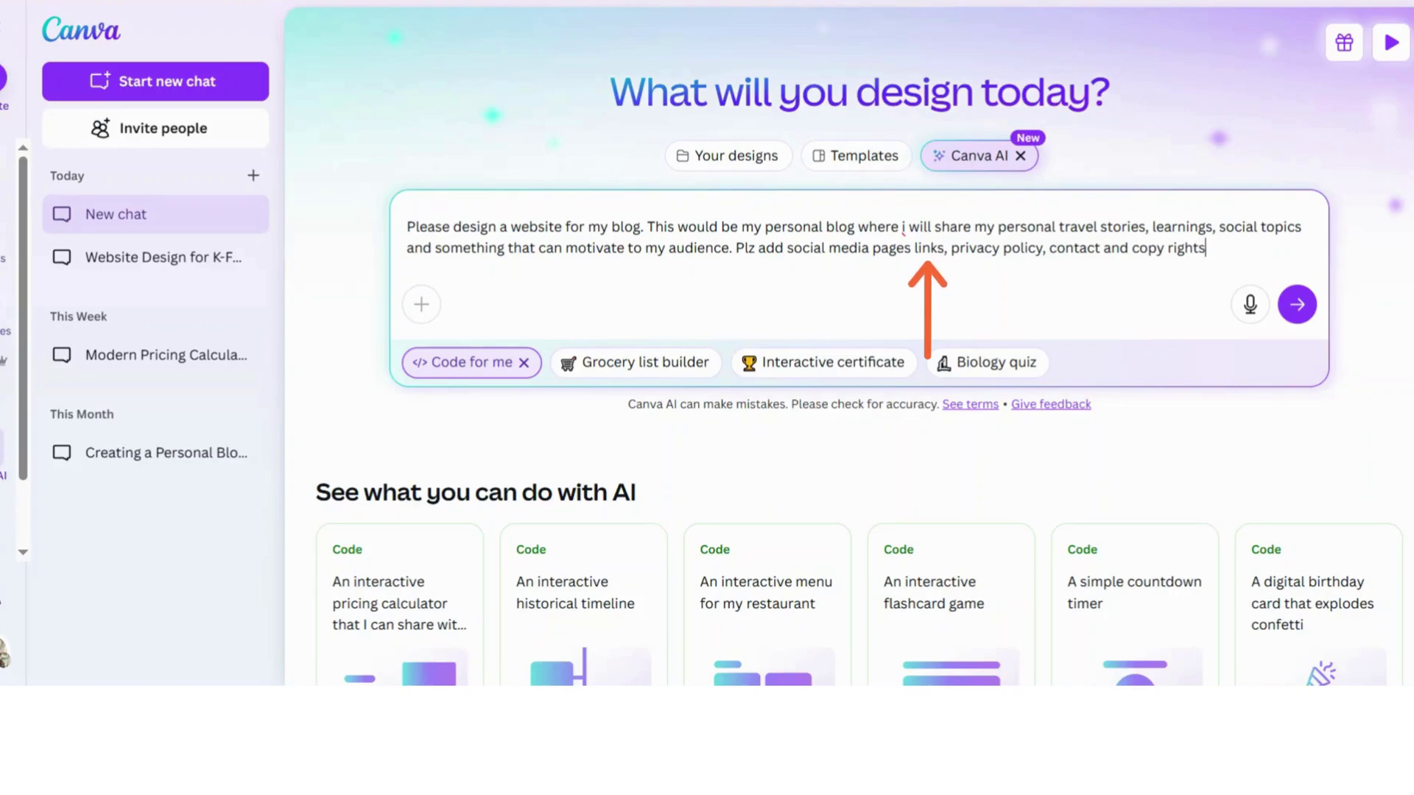
{"action": "type", "text": "es etc"}
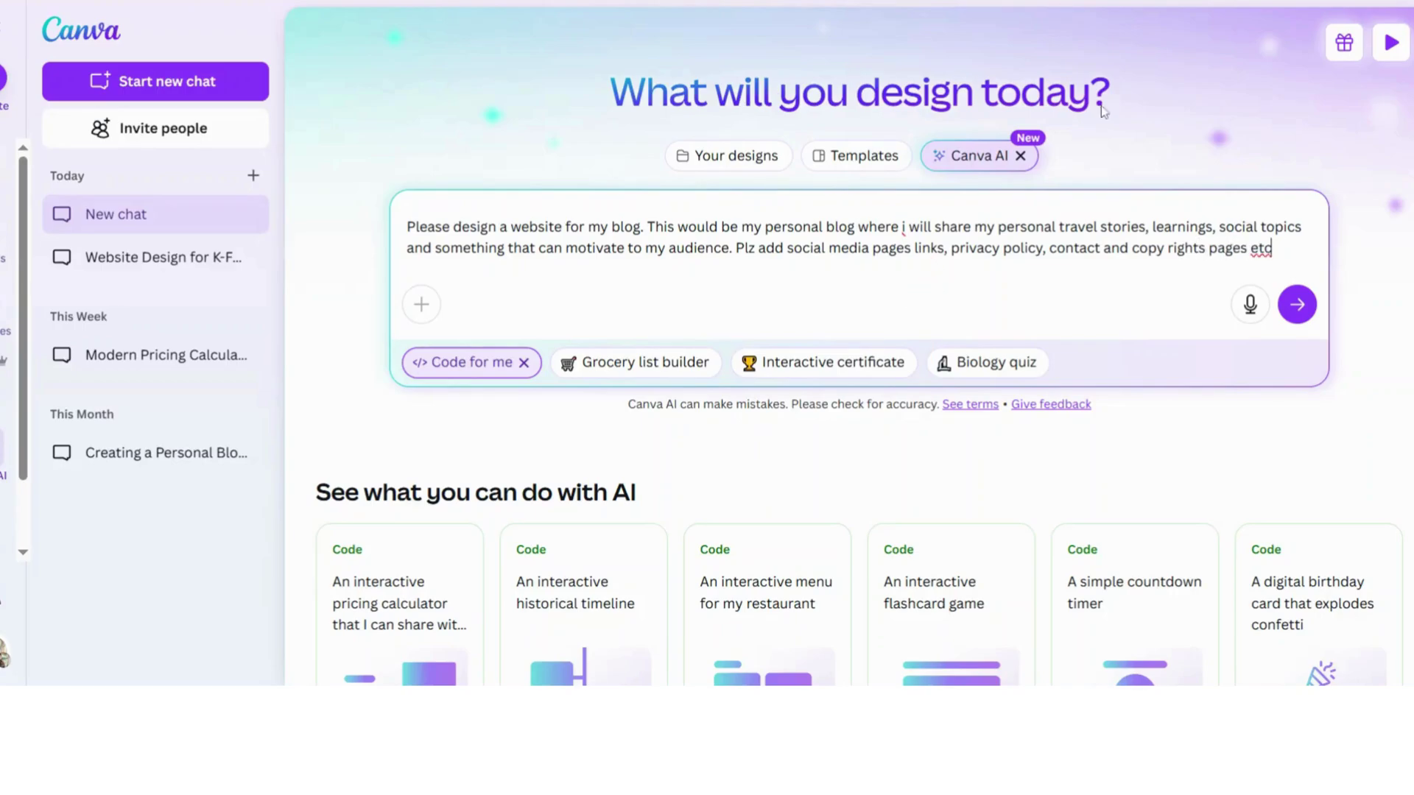
{"action": "left_click", "coordinate": [1299, 321]}
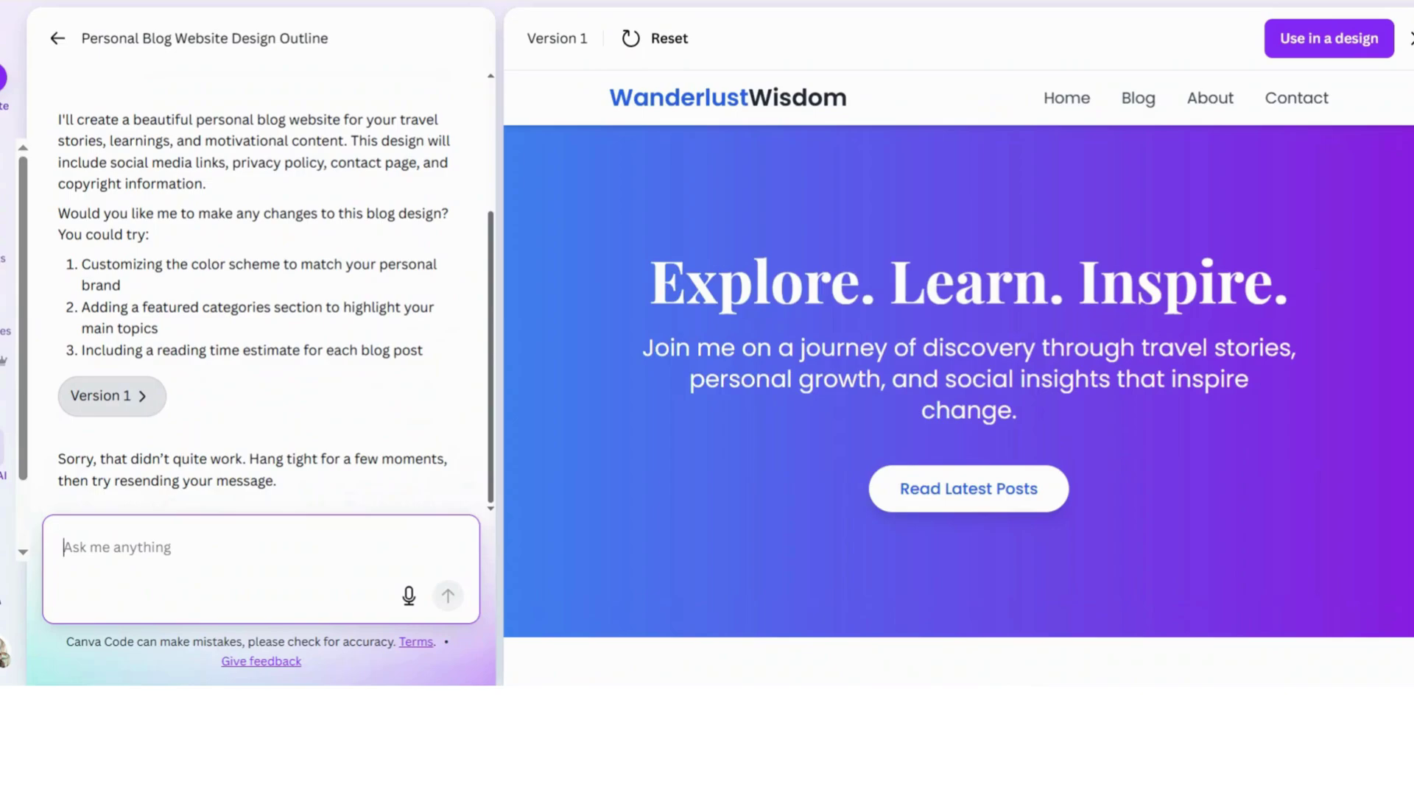
Examine the generated Version 1 blog page from the hero section through the posts, About Me and newsletter sections to the footer
{"action": "scroll", "coordinate": [1240, 440], "scroll_direction": "down", "scroll_amount": 6}
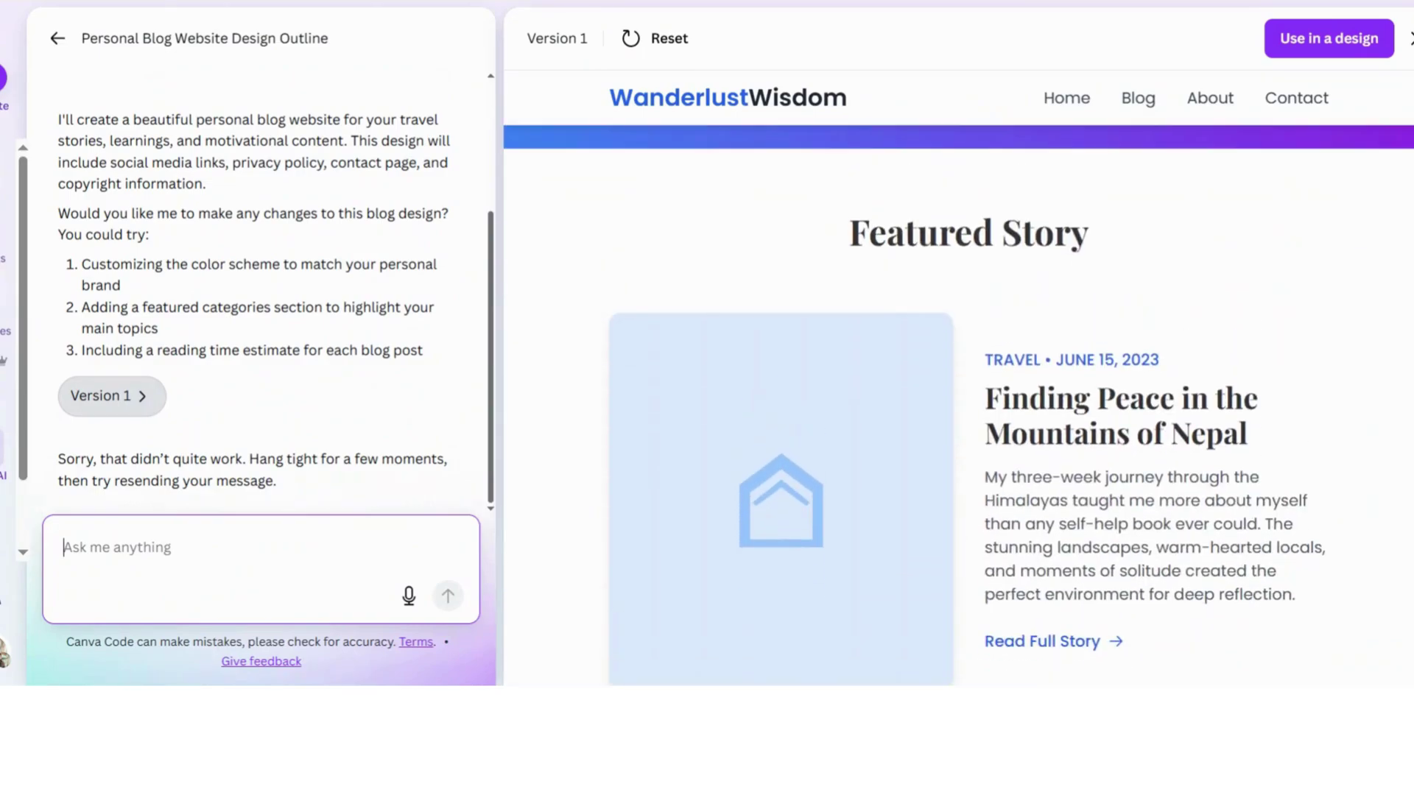
{"action": "scroll", "coordinate": [1242, 438], "scroll_direction": "down", "scroll_amount": 8}
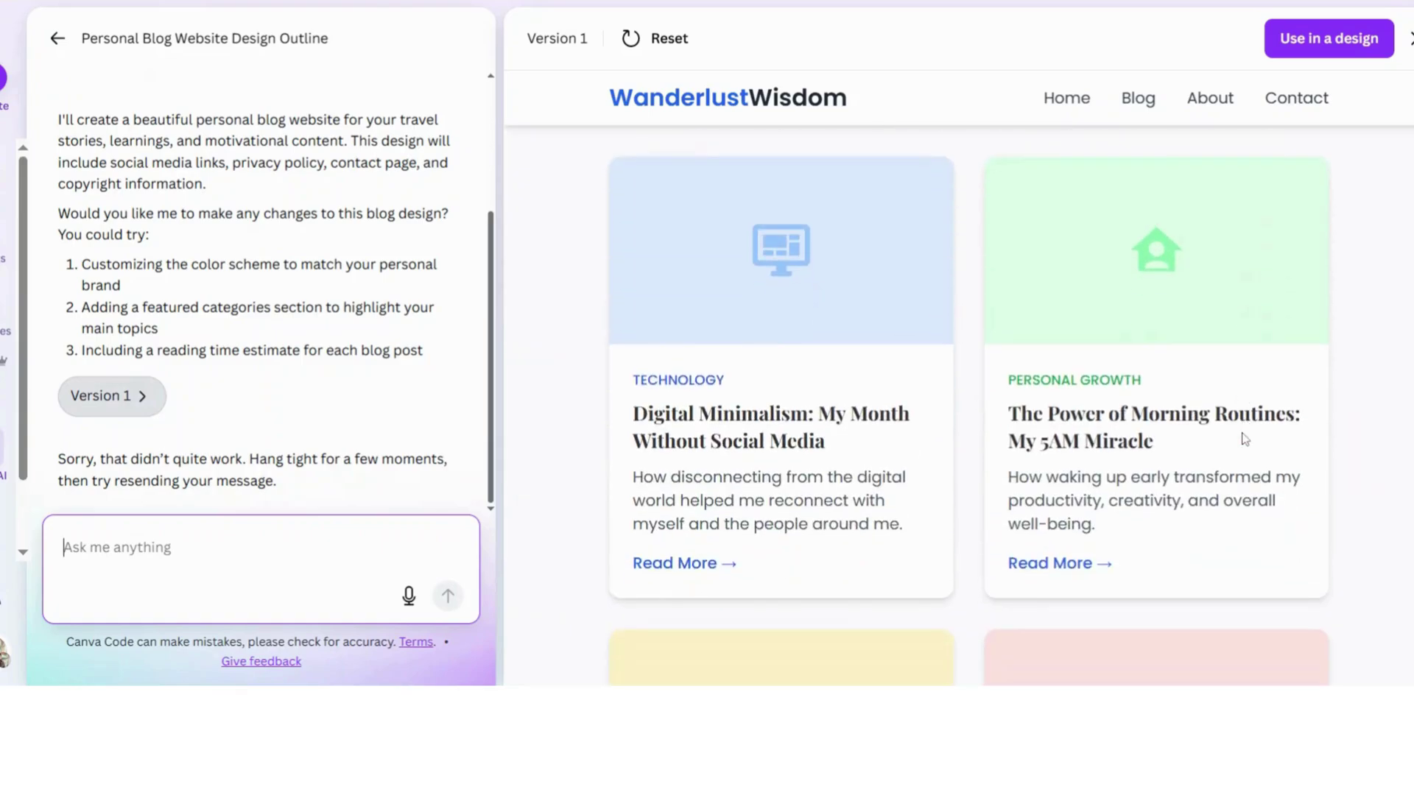
{"action": "scroll", "coordinate": [1245, 440], "scroll_direction": "down", "scroll_amount": 5}
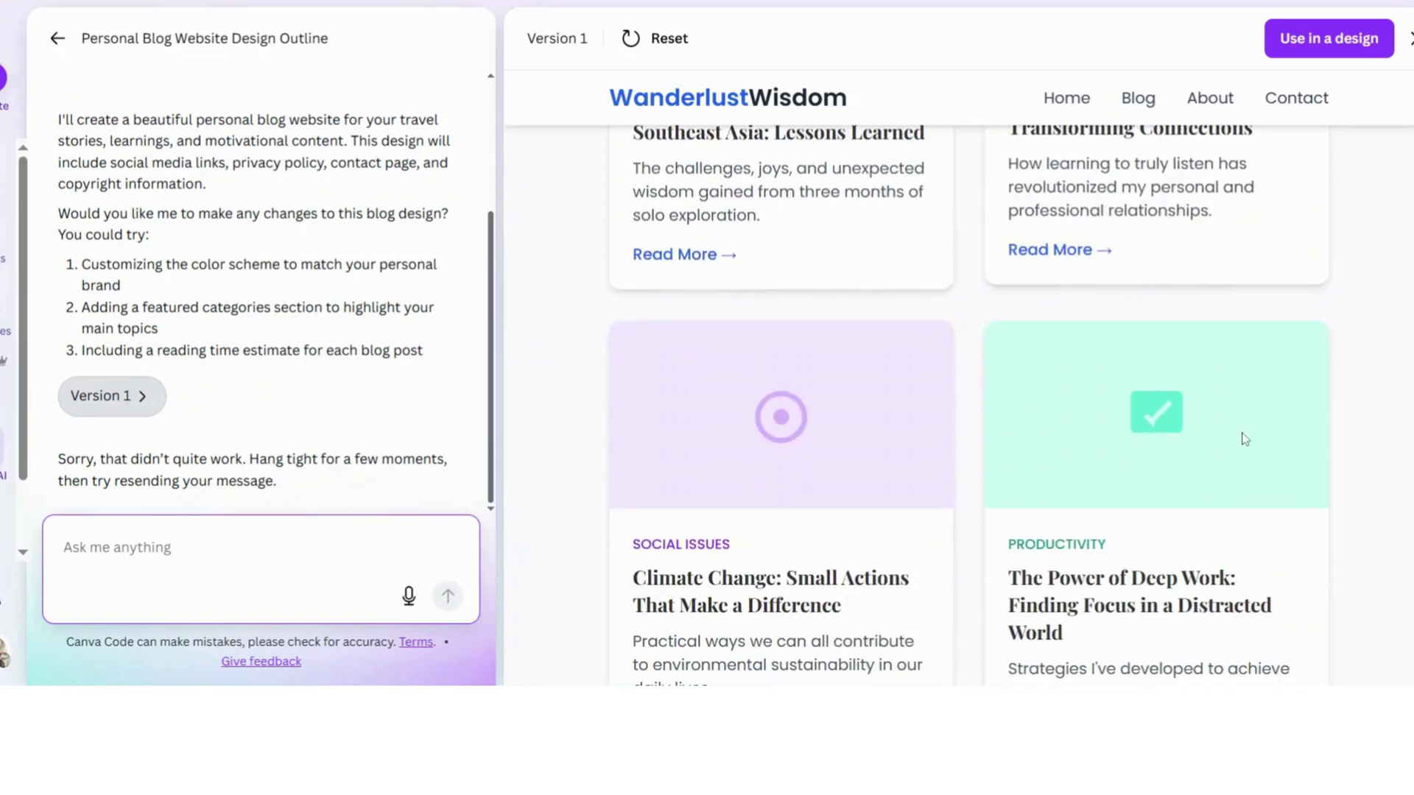
{"action": "scroll", "coordinate": [1245, 440], "scroll_direction": "down", "scroll_amount": 9}
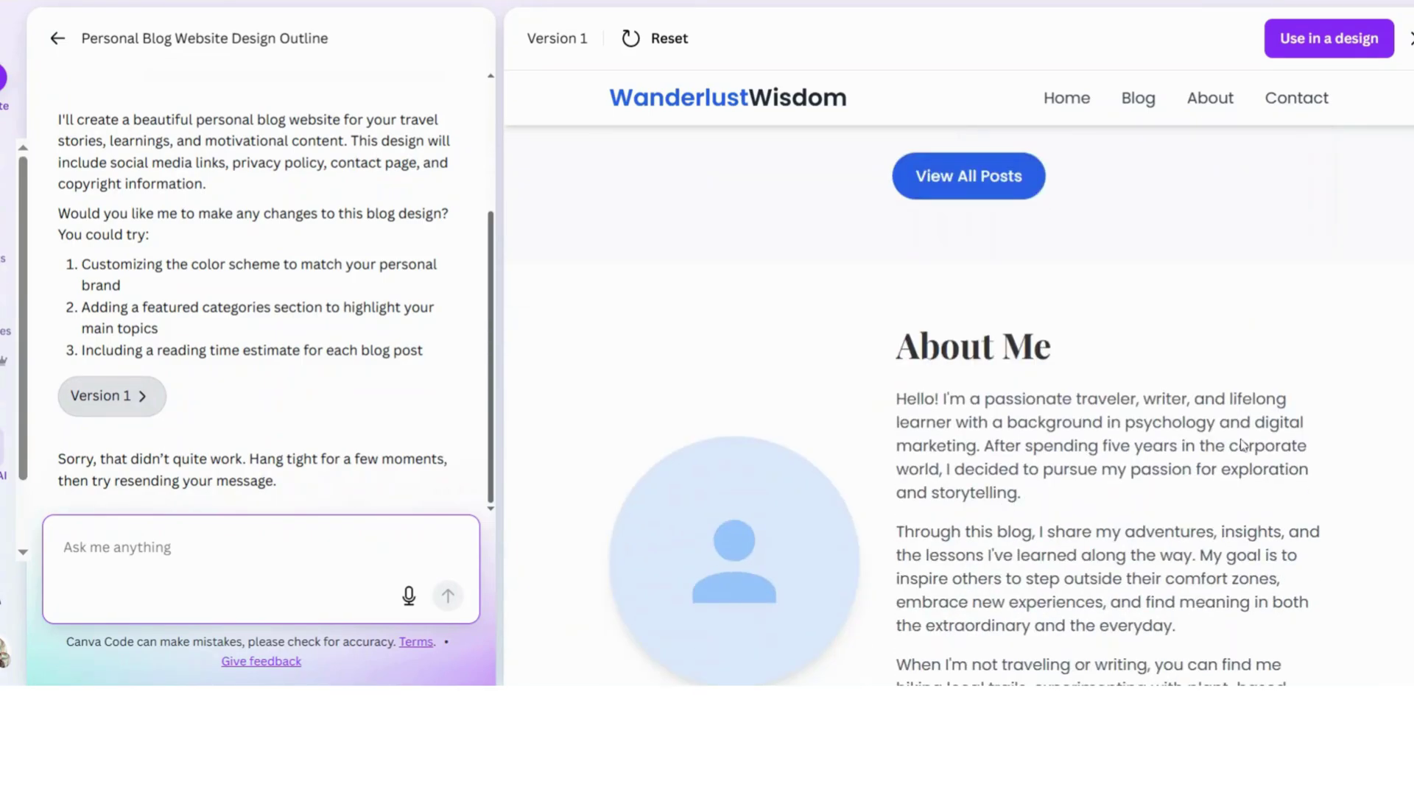
{"action": "scroll", "coordinate": [1242, 443], "scroll_direction": "down", "scroll_amount": 4}
{"action": "scroll", "coordinate": [1243, 445], "scroll_direction": "down", "scroll_amount": 6}
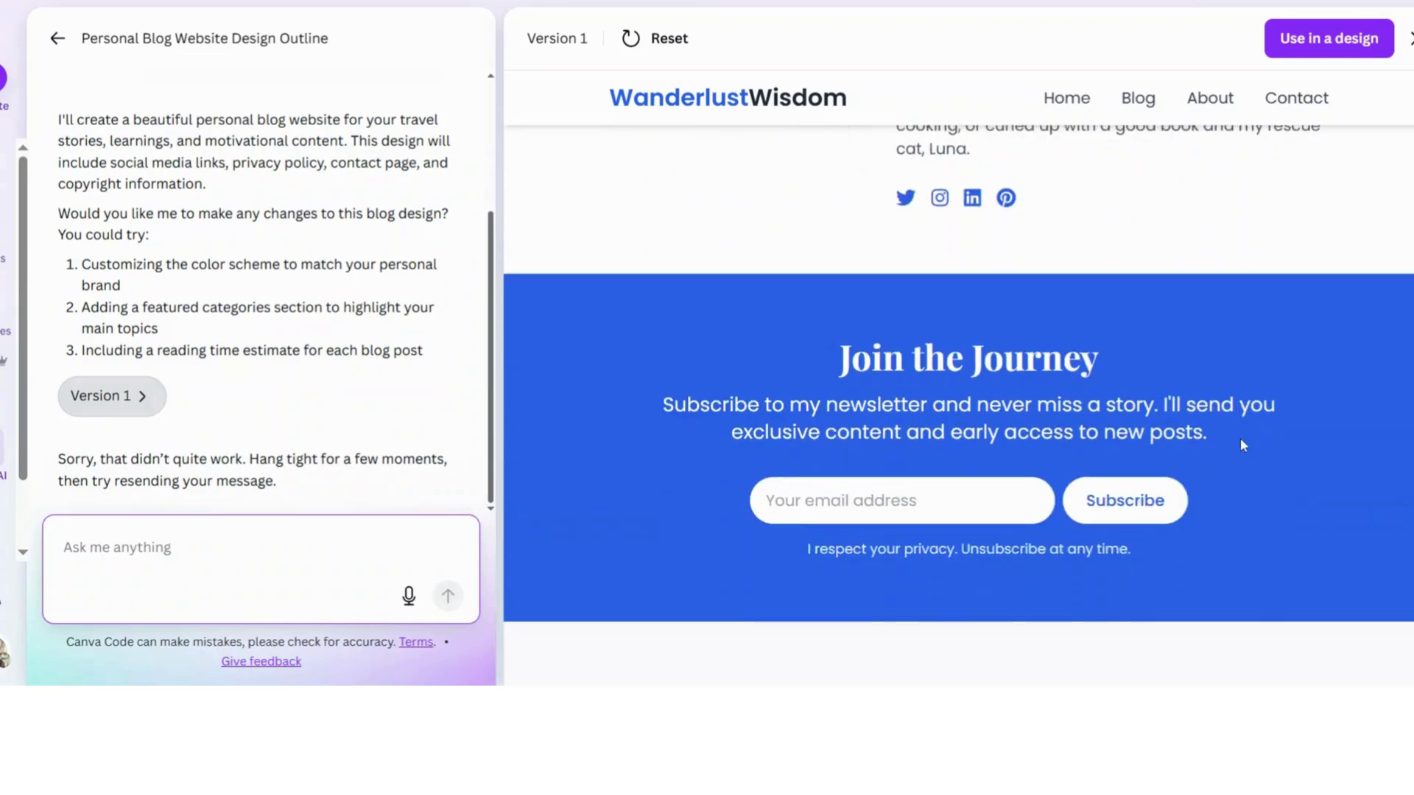
{"action": "scroll", "coordinate": [1243, 446], "scroll_direction": "down", "scroll_amount": 10}
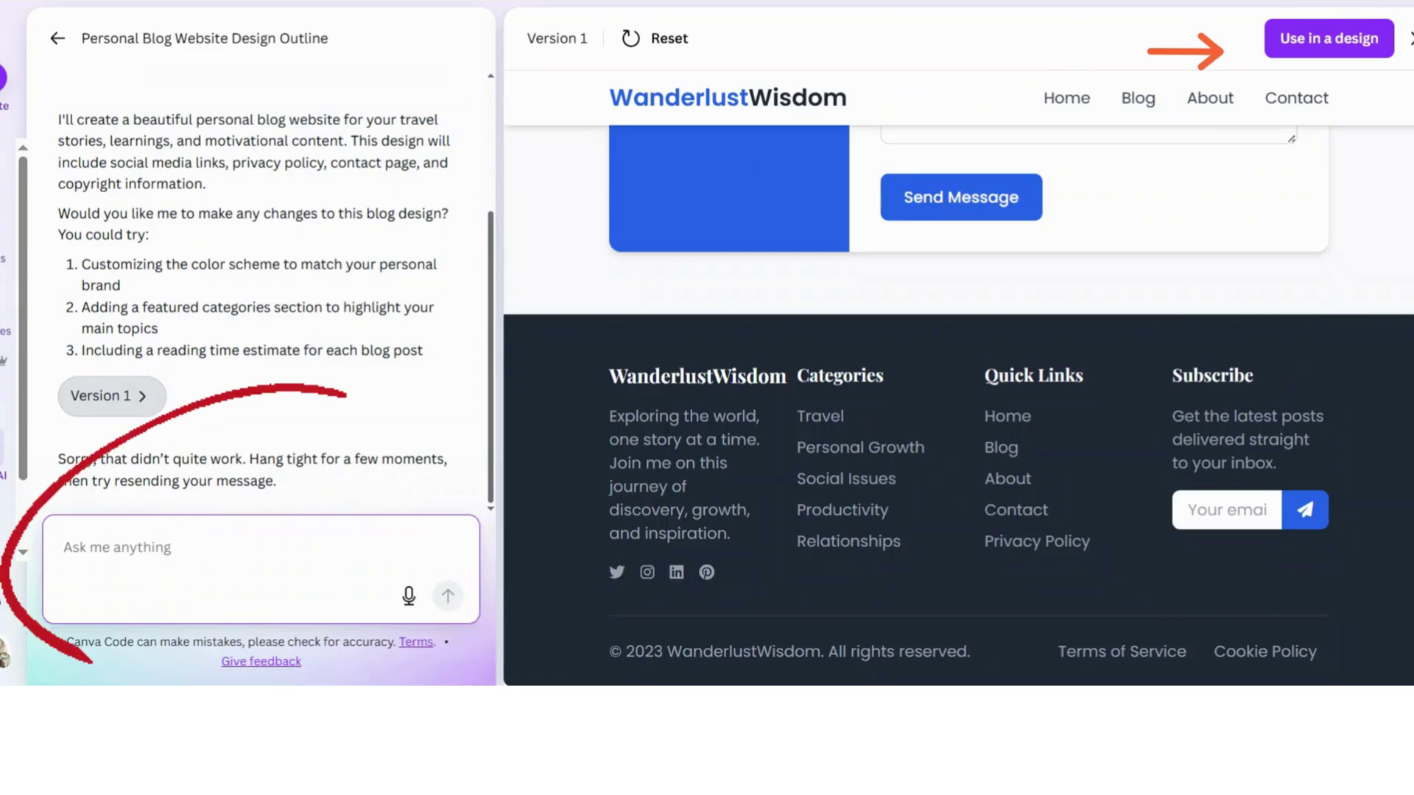
Send a follow-up message praising the design and asking for a second design that converts the blog into a news website
{"action": "type", "text": "This is bea"}
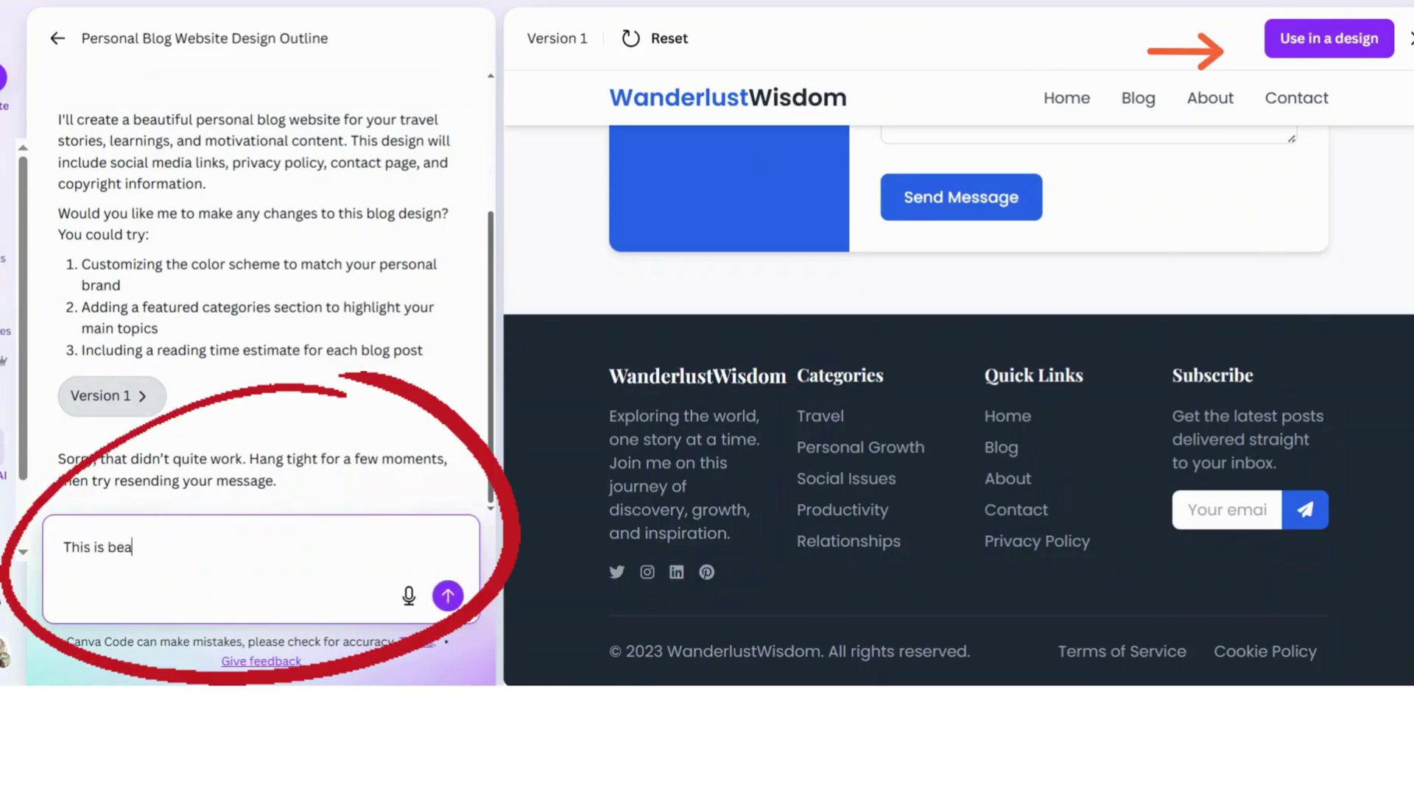
{"action": "type", "text": "utiful. Now if i want to"}
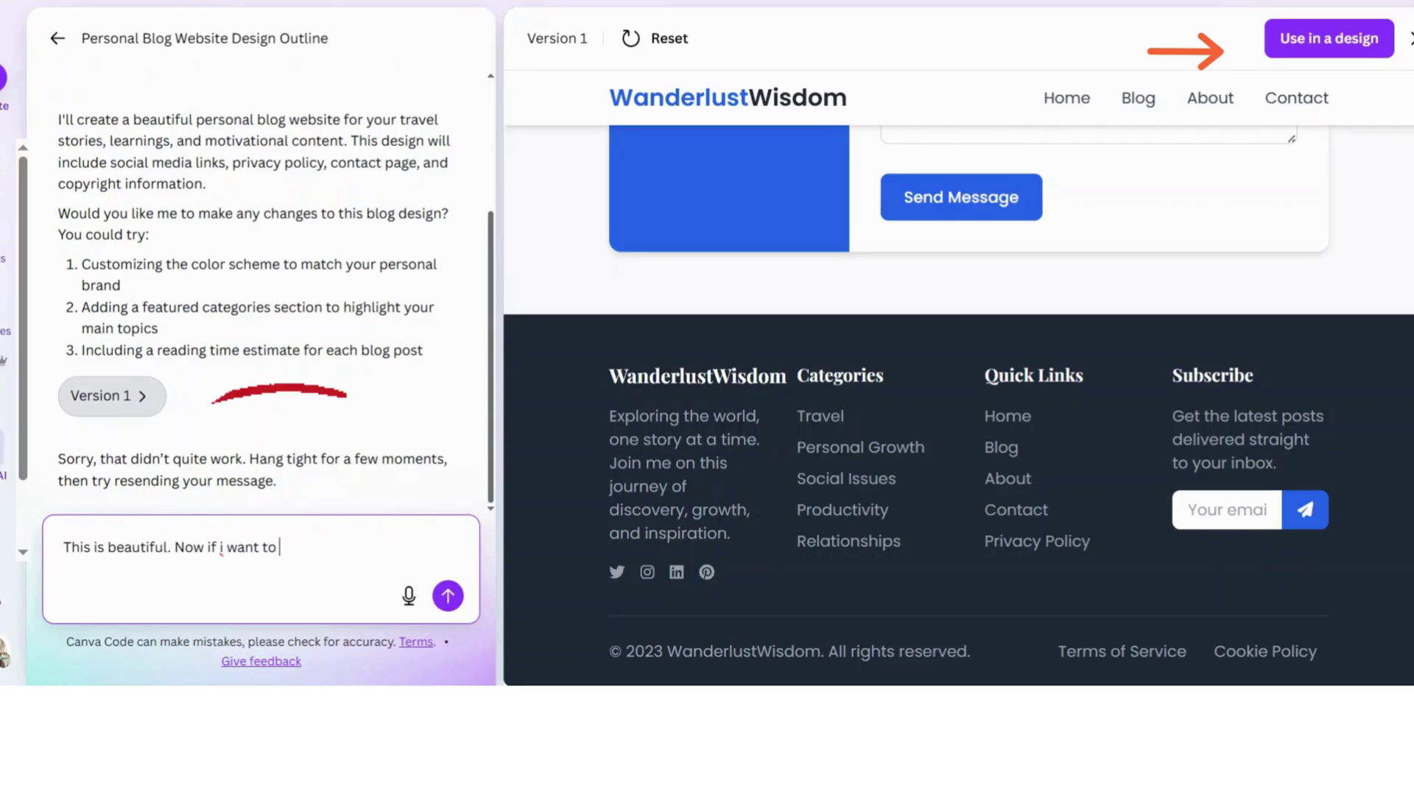
{"action": "type", "text": " convert it"}
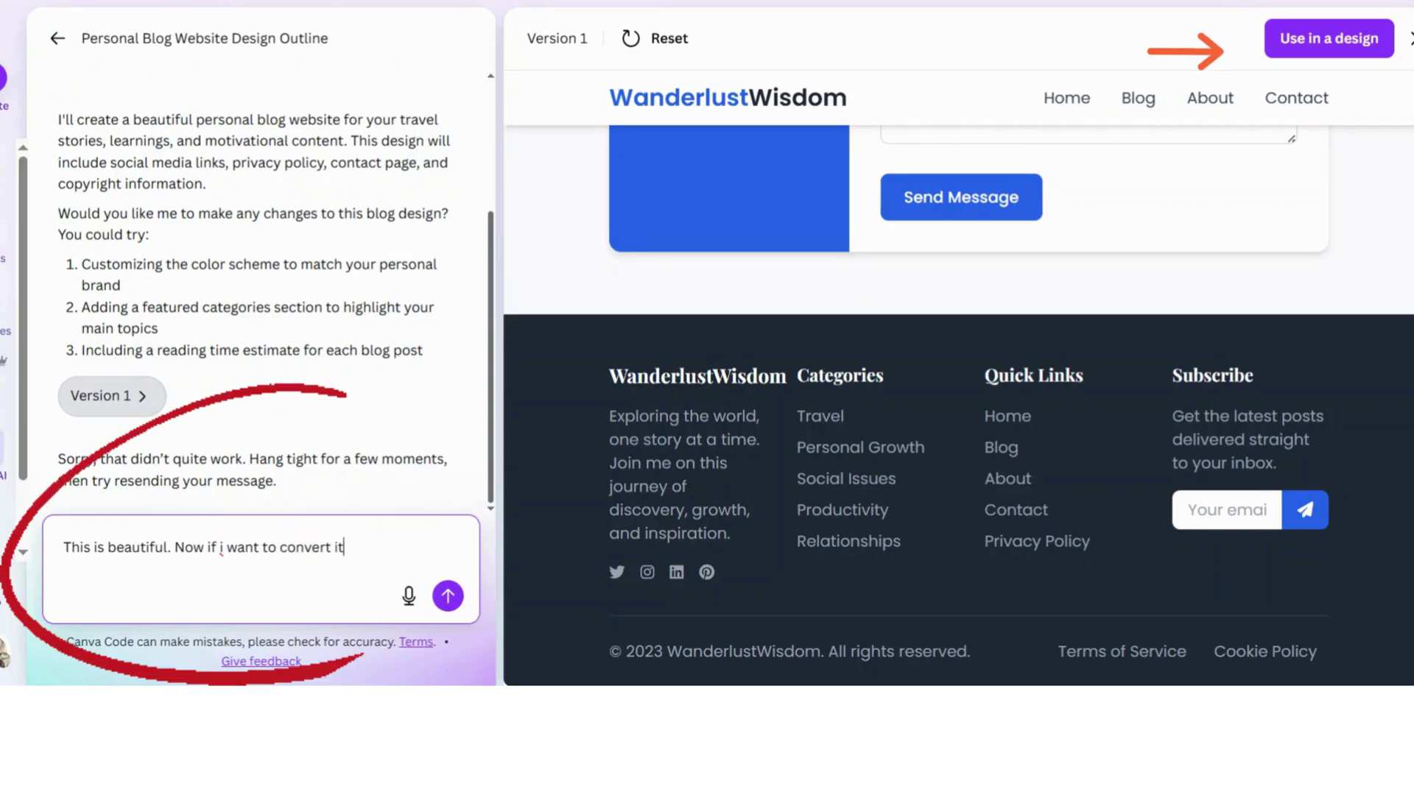
{"action": "type", "text": " to news "}
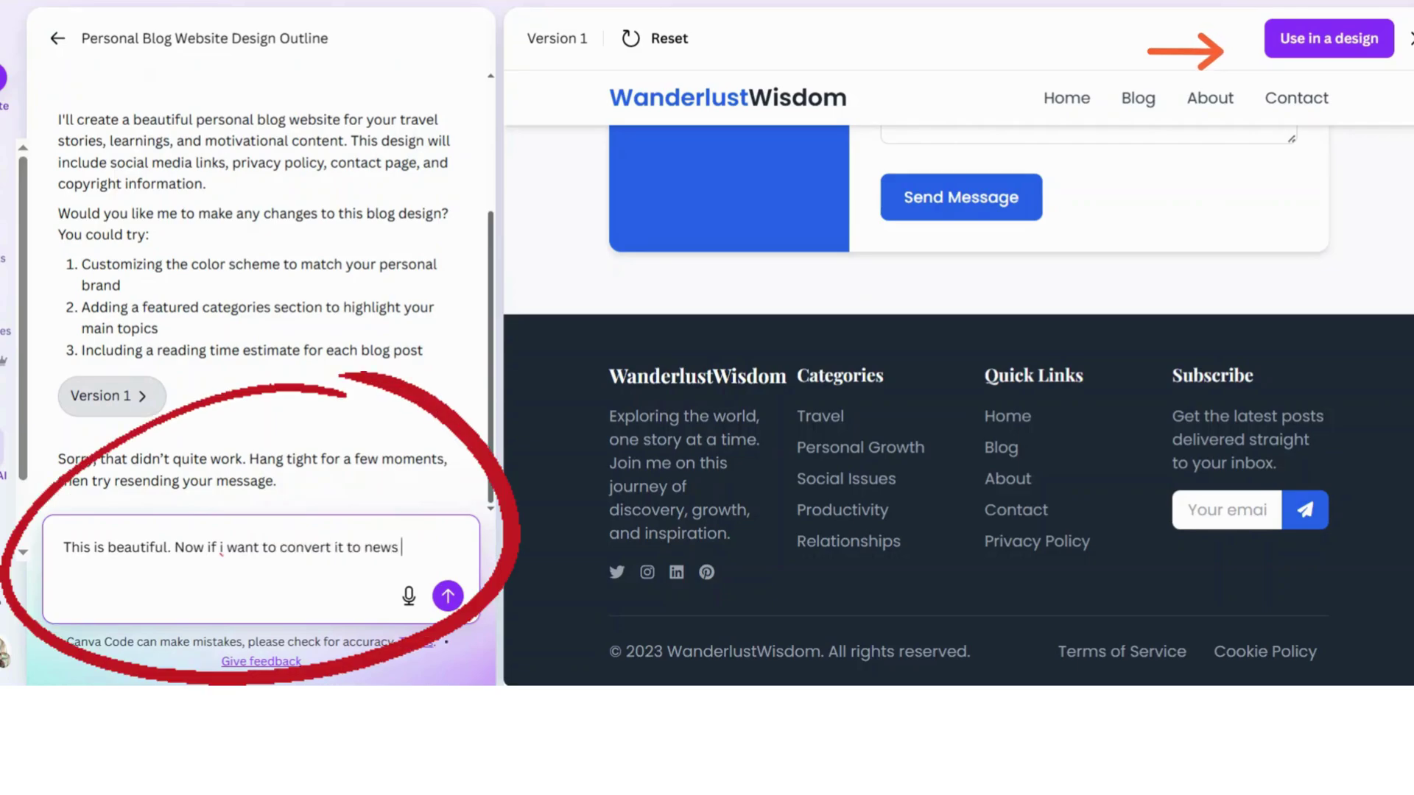
{"action": "type", "text": "website, p"}
{"action": "key", "text": "BackSpace"}
{"action": "type", "text": "can you "}
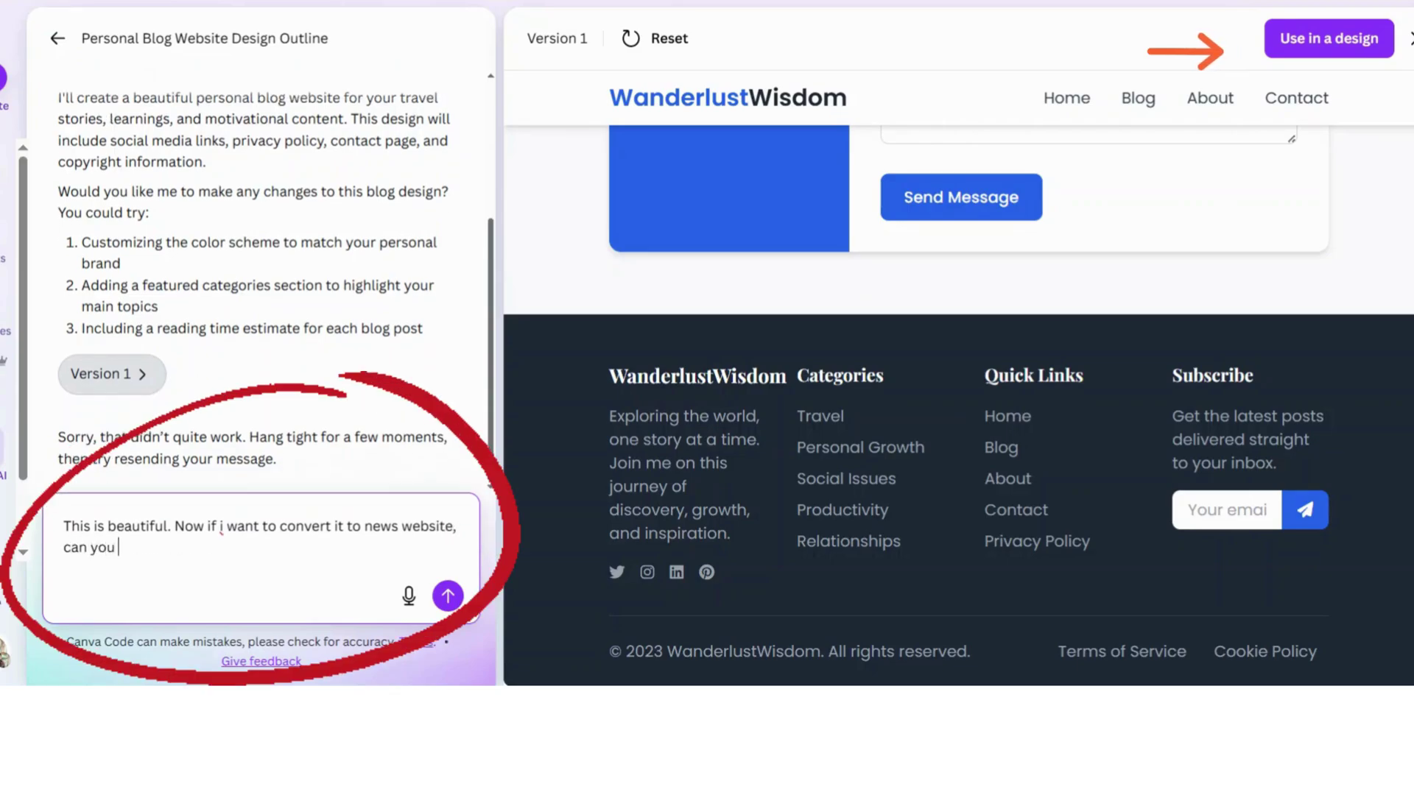
{"action": "type", "text": "plz"}
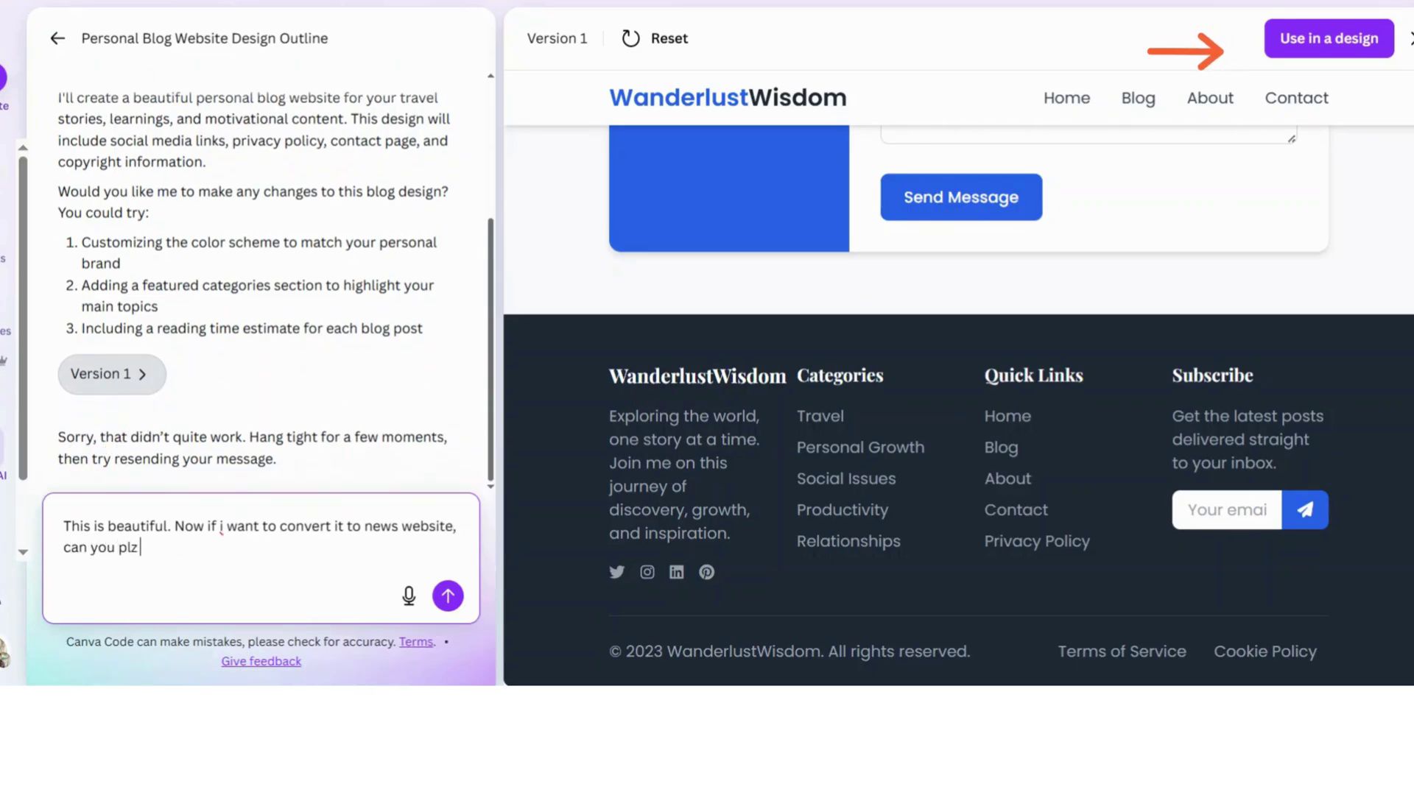
{"action": "type", "text": " make a se"}
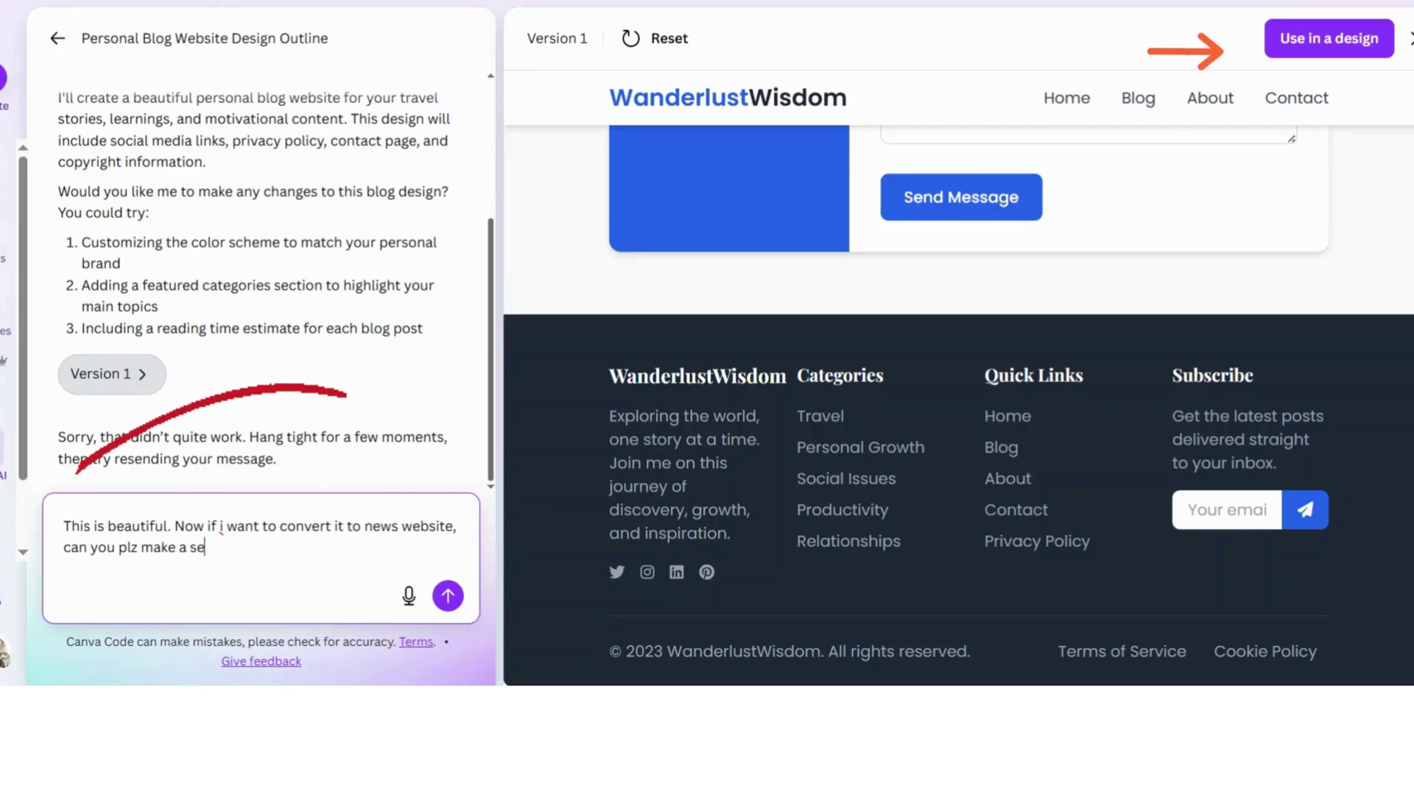
{"action": "type", "text": "cond design"}
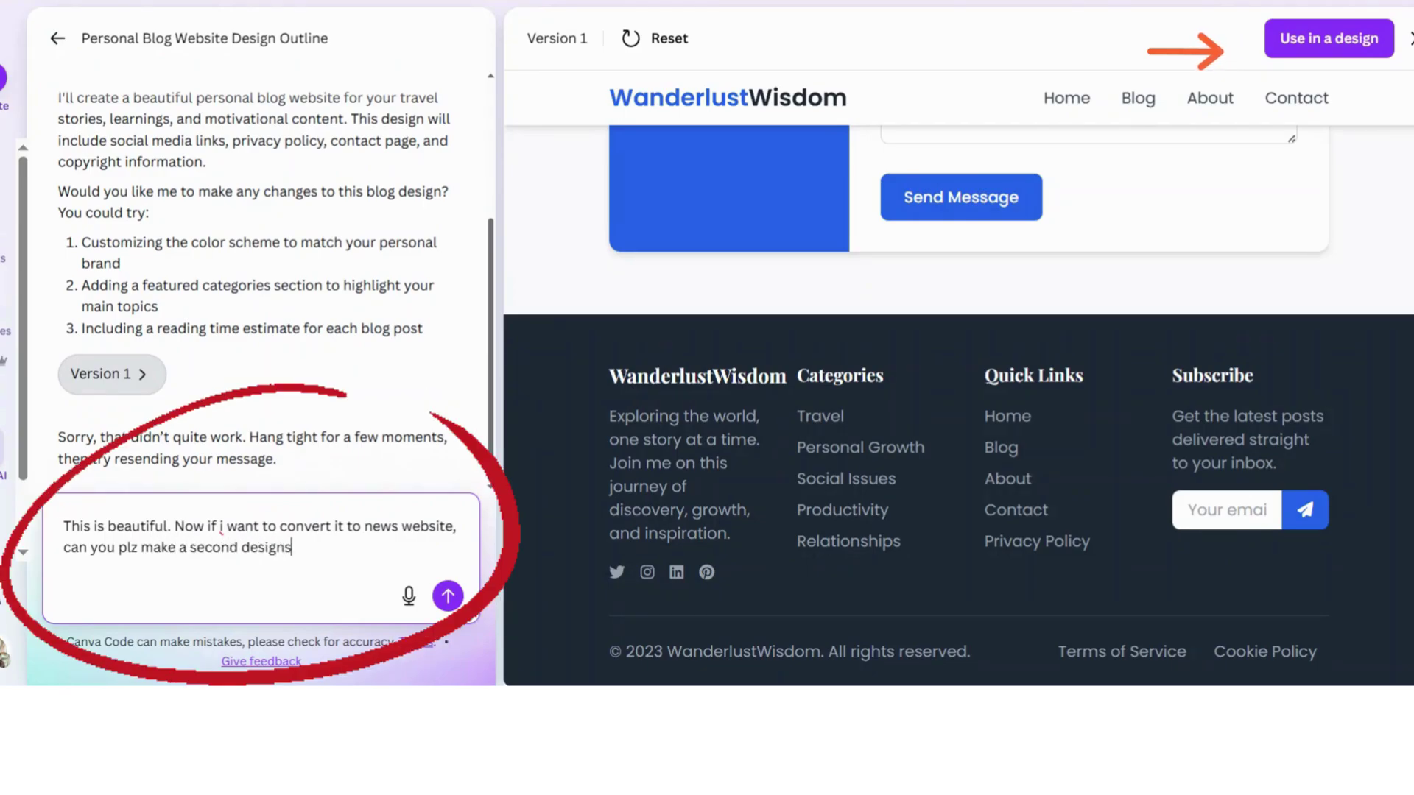
{"action": "type", "text": "."}
{"action": "key", "text": "Return"}
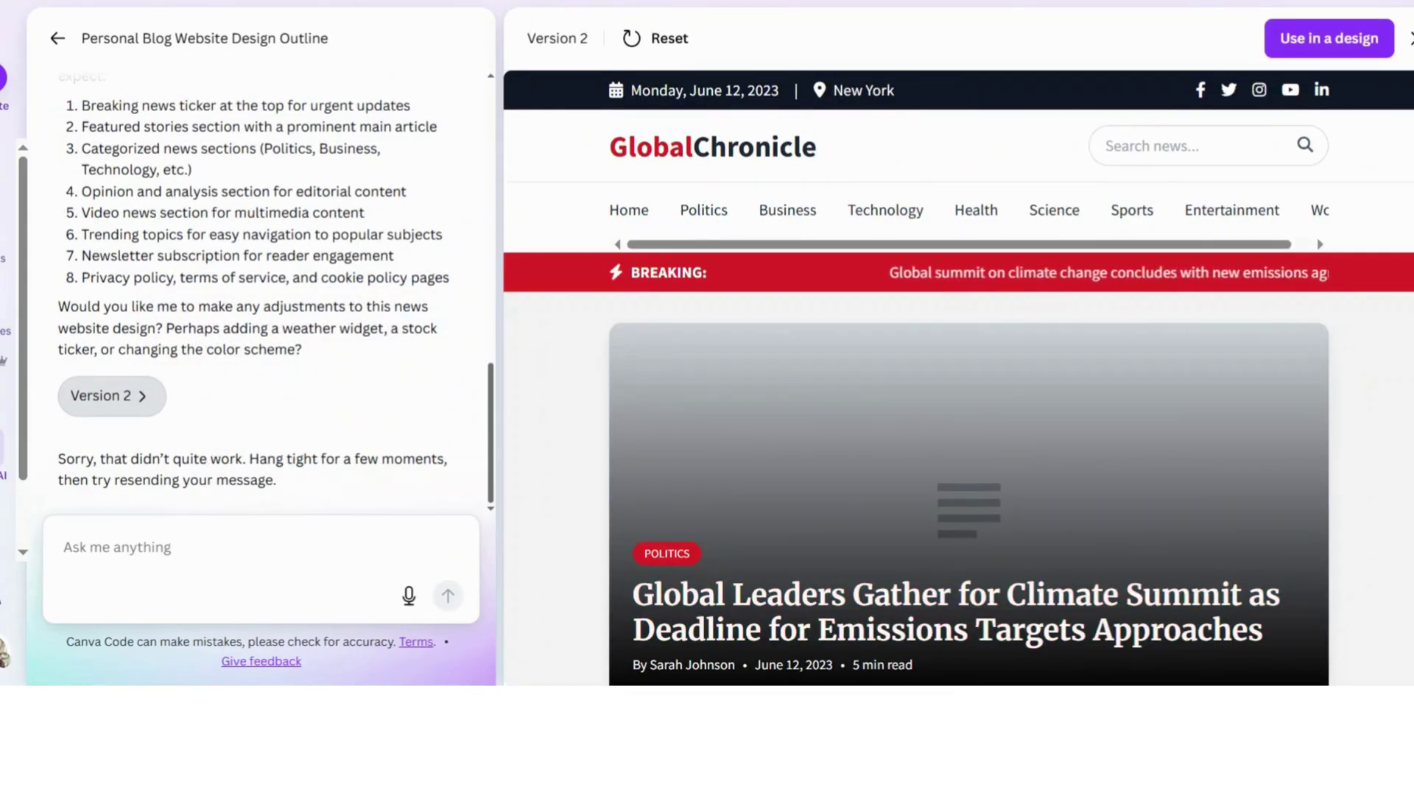
Examine the Version 2 news website from the lead story through the latest news, opinion, video and trending sections to the footer
{"action": "scroll", "coordinate": [1394, 467], "scroll_direction": "down", "scroll_amount": 5}
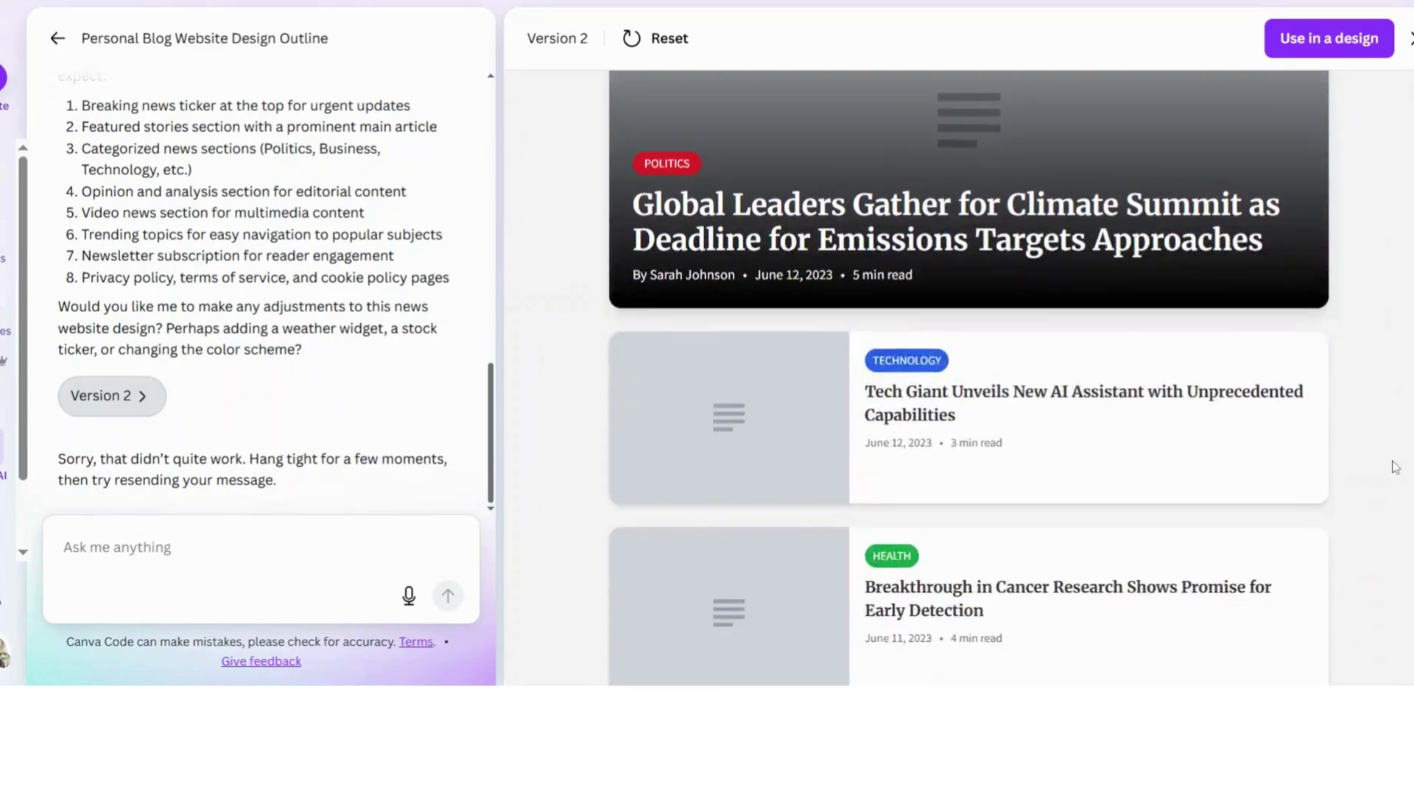
{"action": "scroll", "coordinate": [1394, 467], "scroll_direction": "down", "scroll_amount": 9}
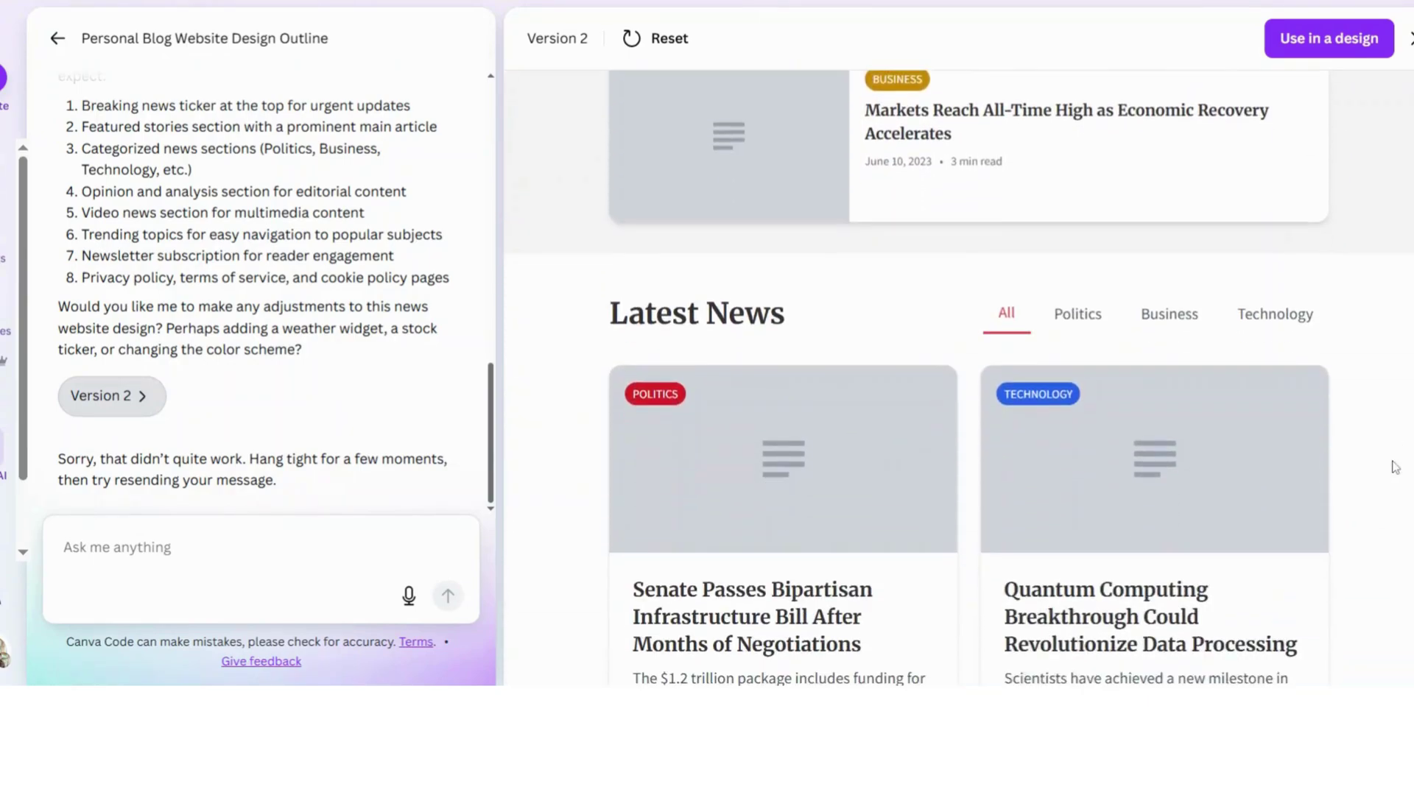
{"action": "scroll", "coordinate": [1394, 467], "scroll_direction": "down", "scroll_amount": 6}
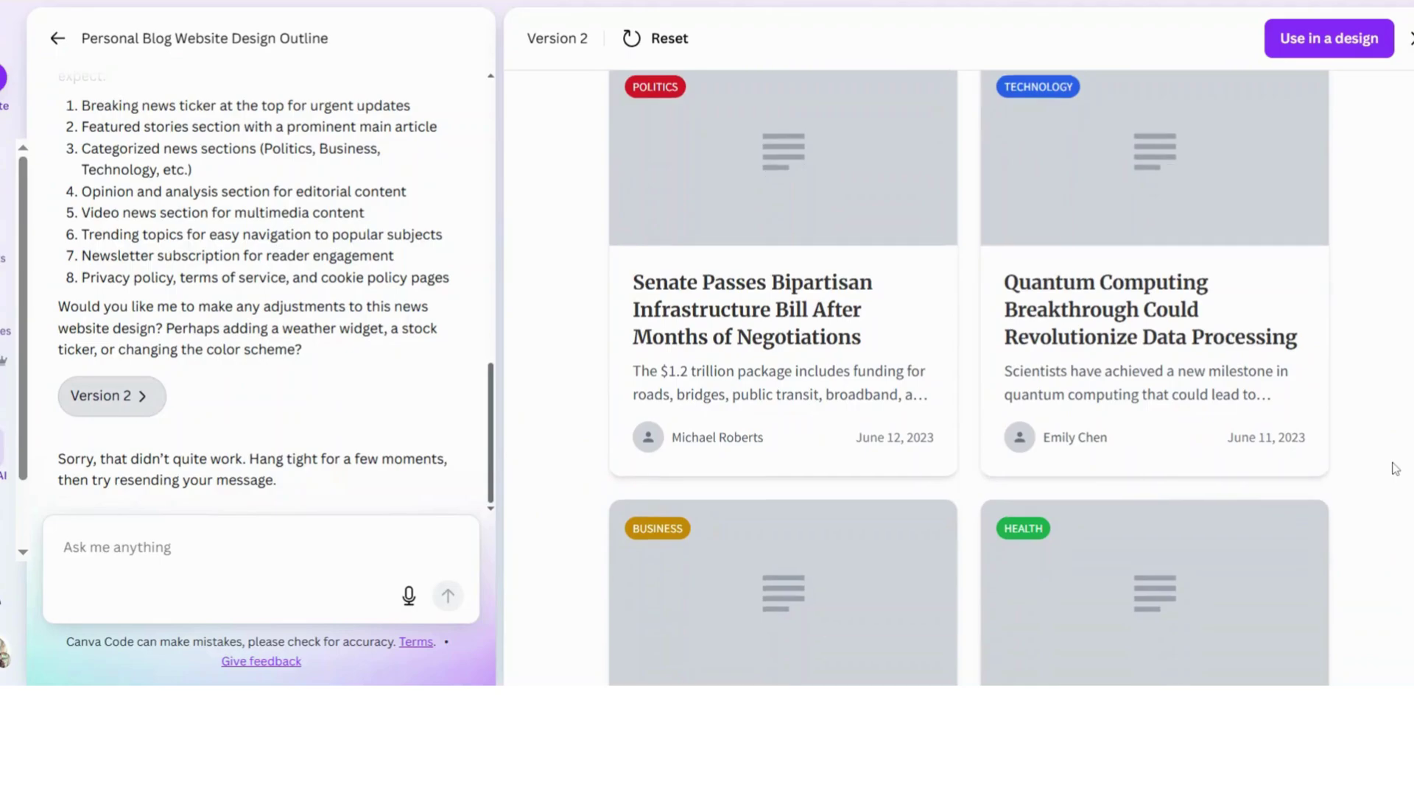
{"action": "scroll", "coordinate": [1394, 467], "scroll_direction": "down", "scroll_amount": 12}
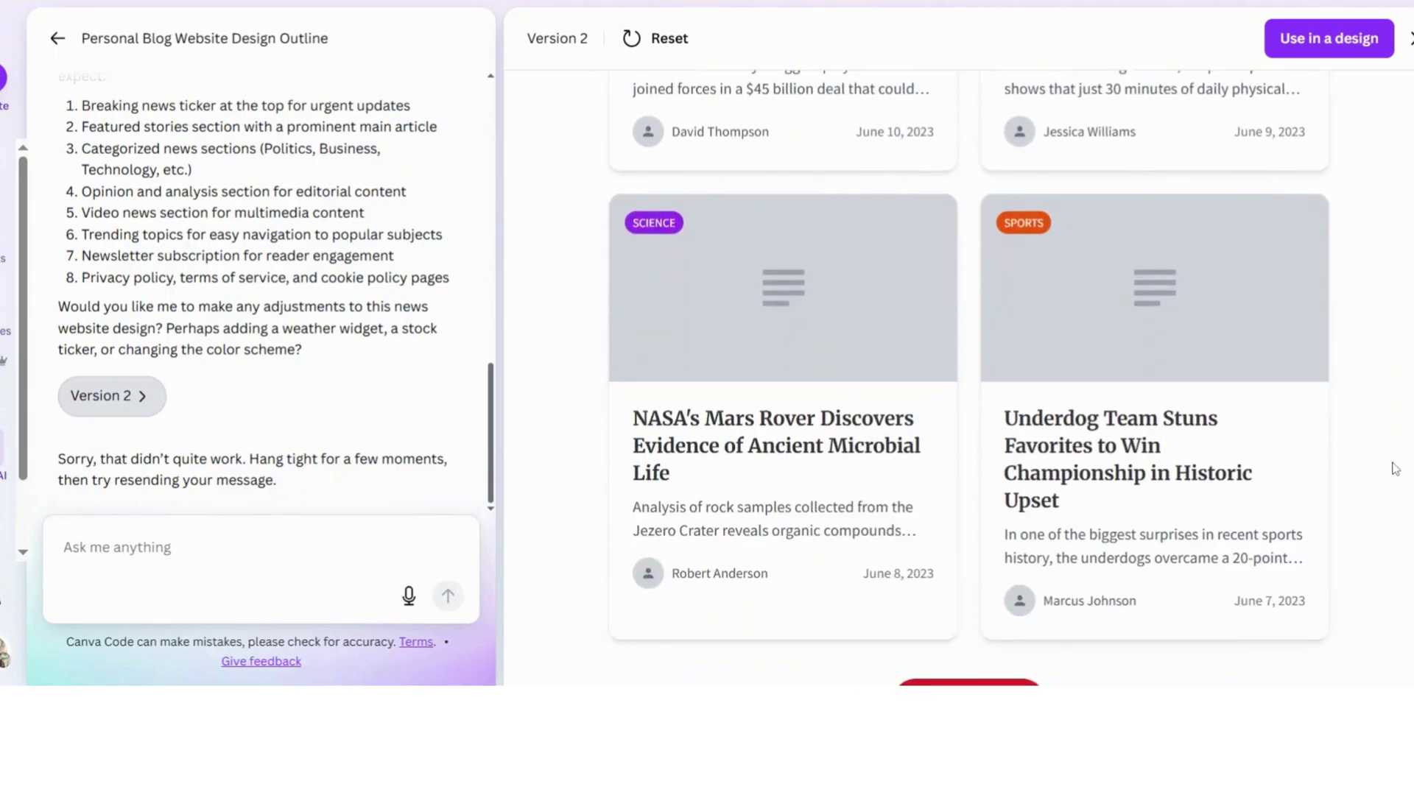
{"action": "scroll", "coordinate": [1394, 467], "scroll_direction": "down", "scroll_amount": 4}
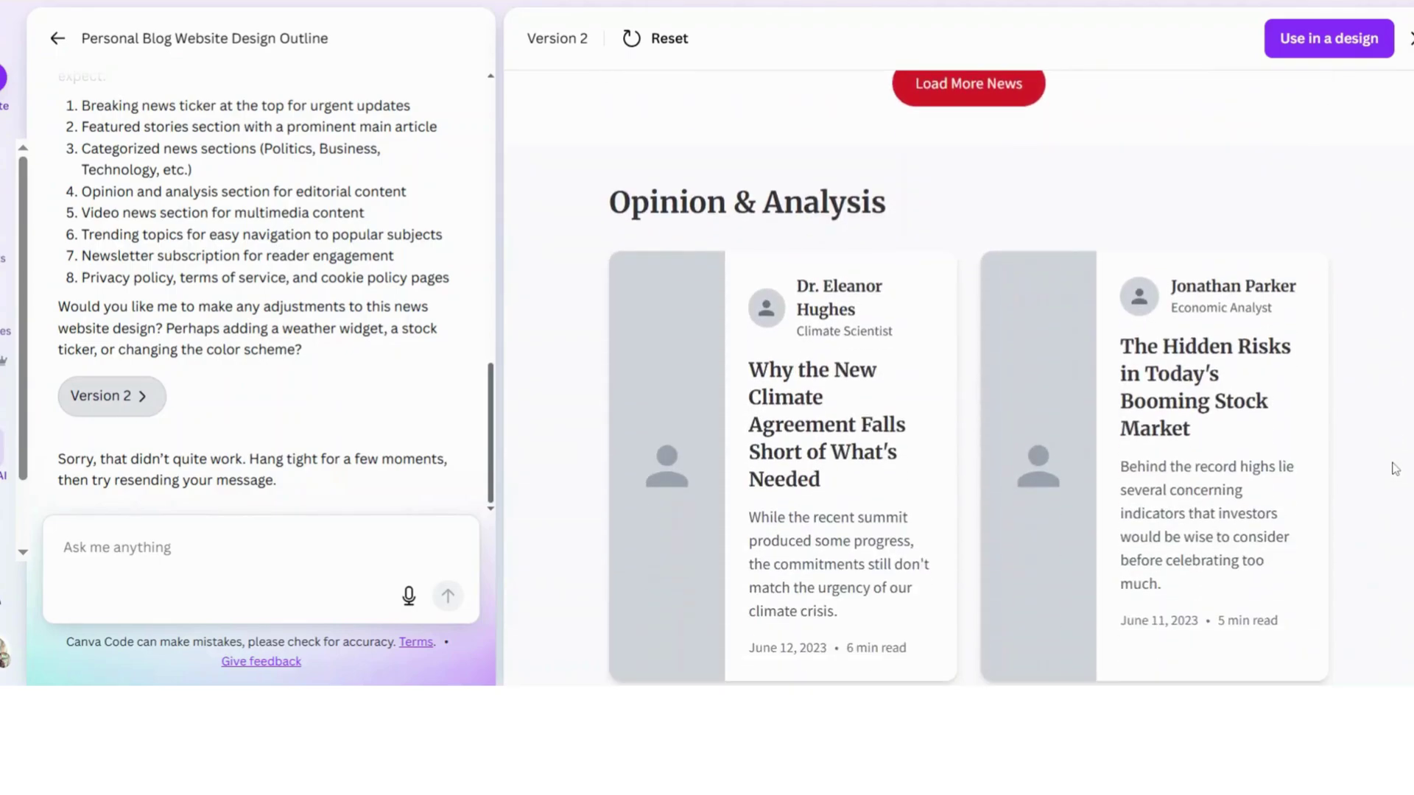
{"action": "scroll", "coordinate": [1394, 467], "scroll_direction": "down", "scroll_amount": 7}
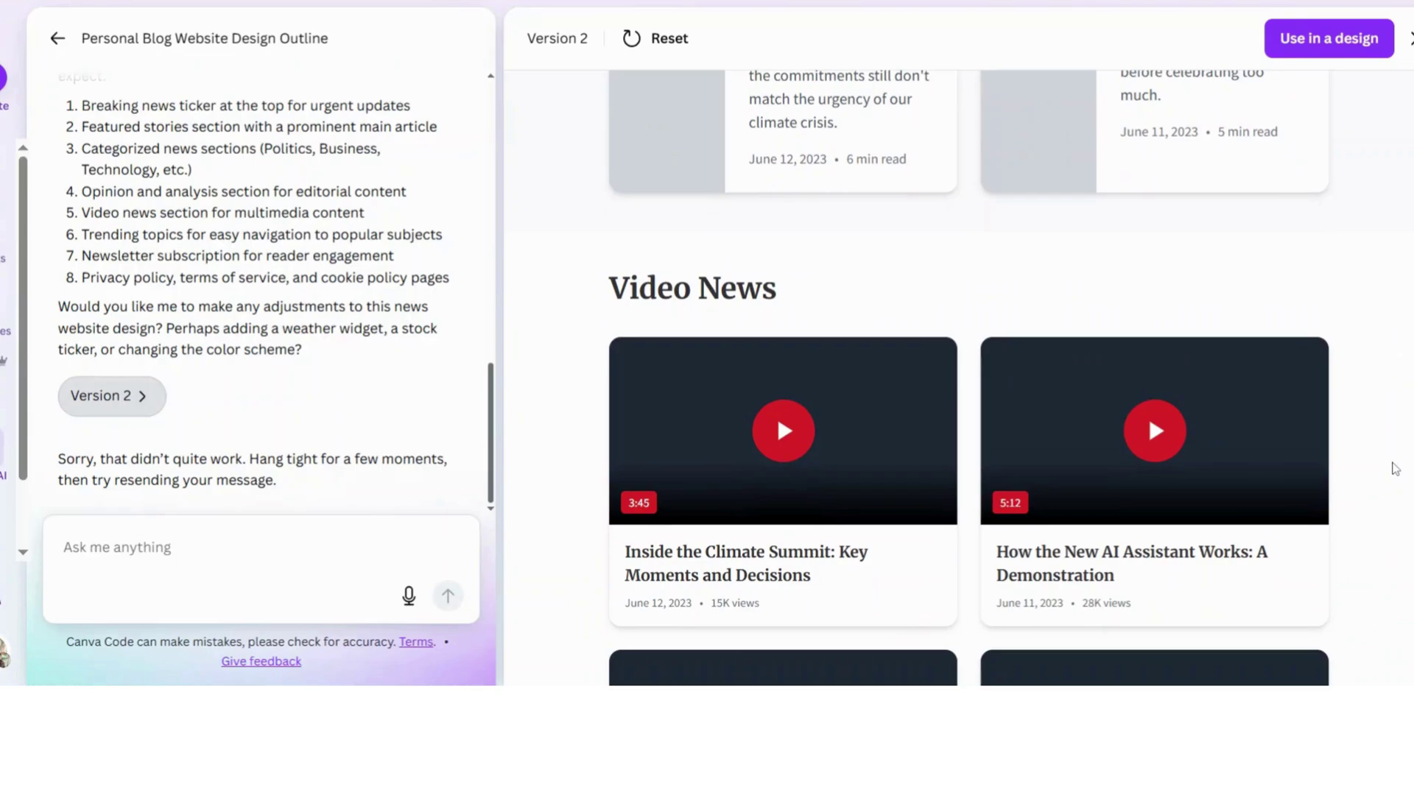
{"action": "scroll", "coordinate": [1394, 467], "scroll_direction": "down", "scroll_amount": 8}
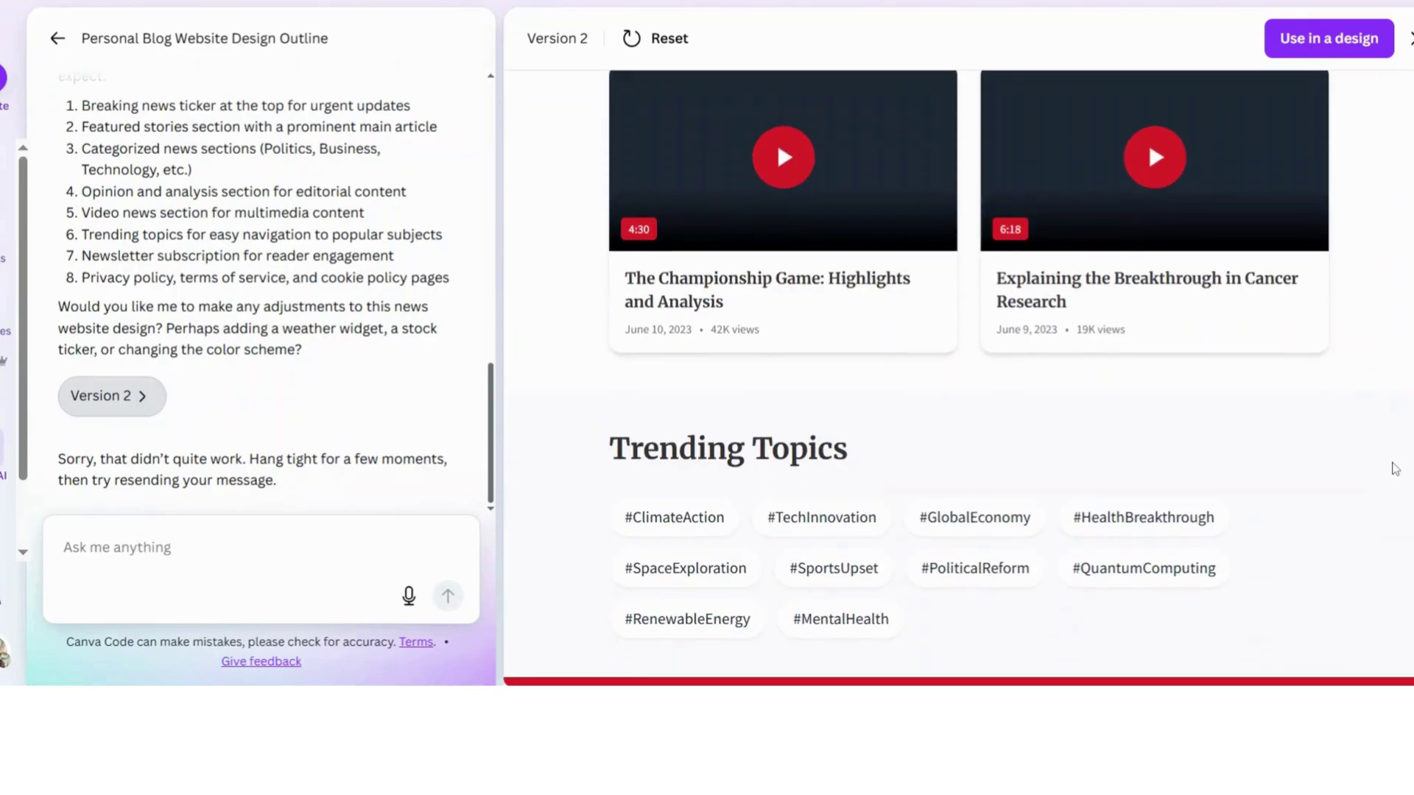
{"action": "scroll", "coordinate": [1394, 469], "scroll_direction": "down", "scroll_amount": 6}
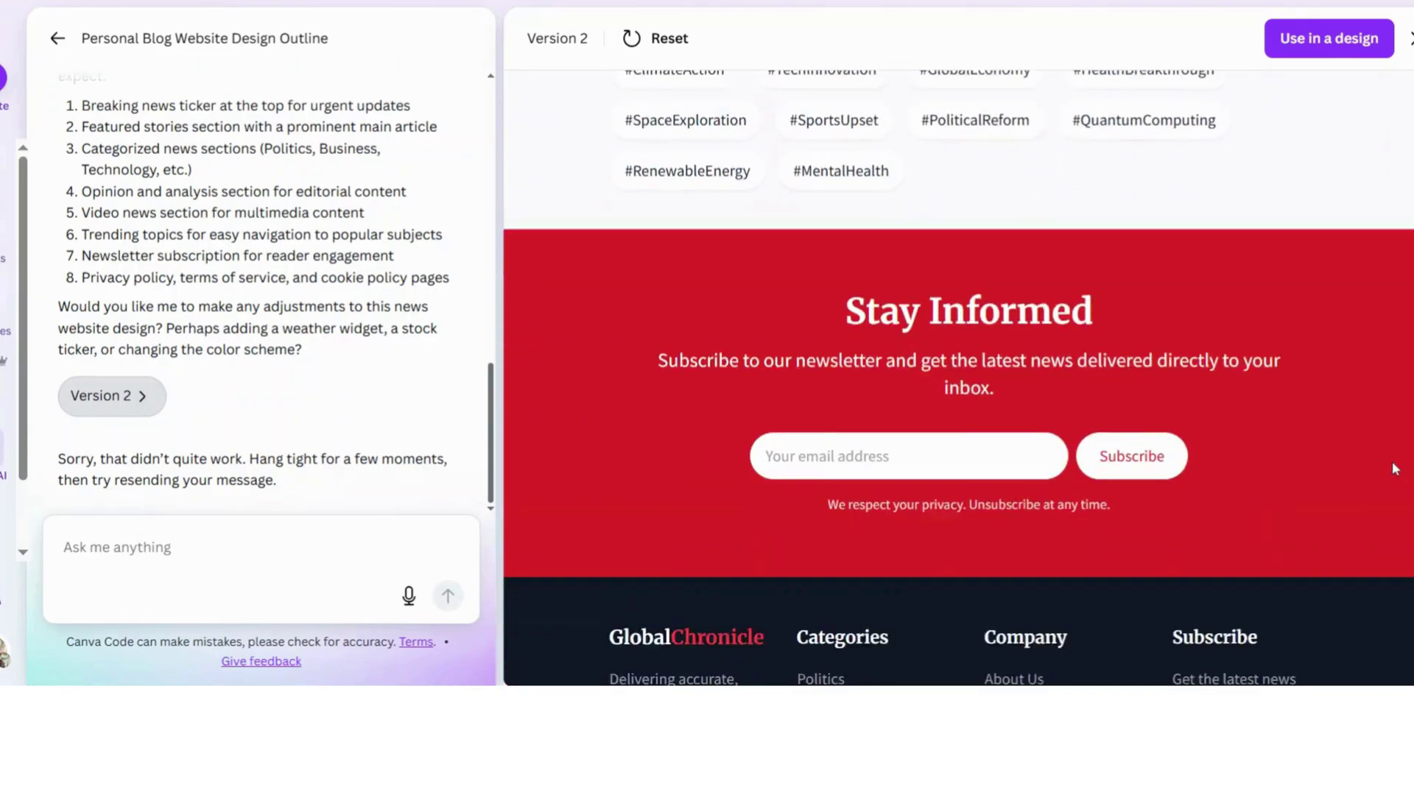
{"action": "scroll", "coordinate": [1394, 469], "scroll_direction": "down", "scroll_amount": 4}
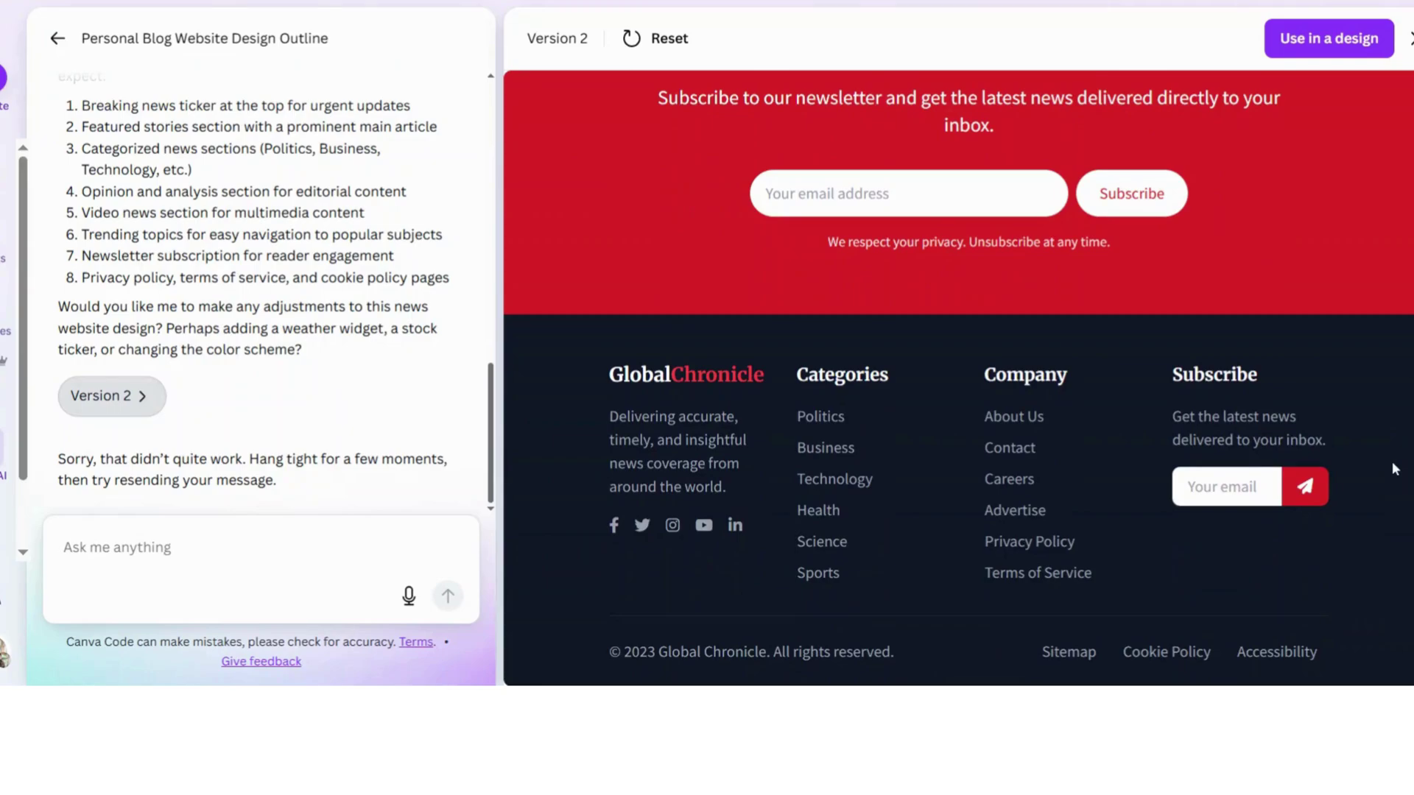
Use the Version 2 news website in a design and review its embedded page at 66% zoom down to the newsletter section
{"action": "key", "text": "Escape"}
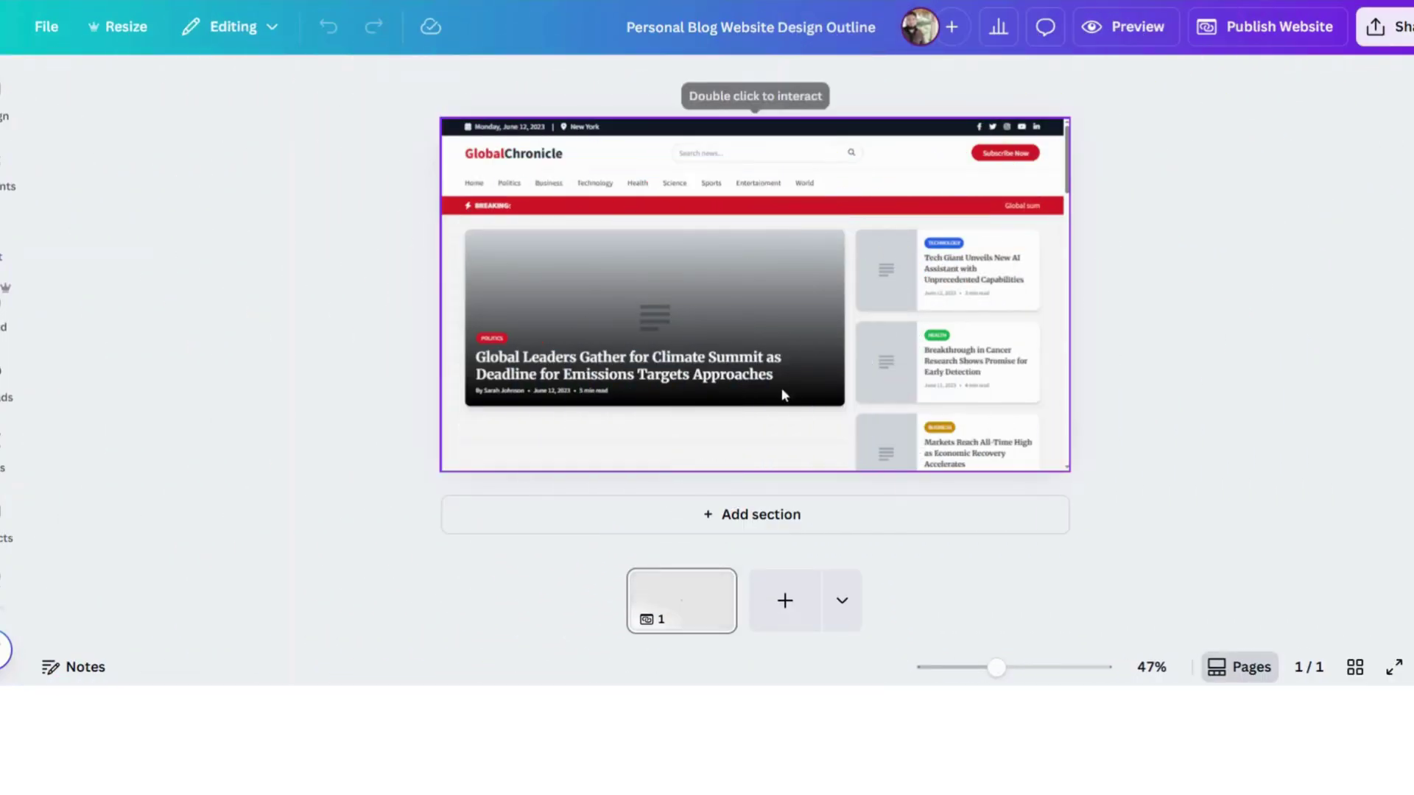
{"action": "left_click", "coordinate": [837, 181]}
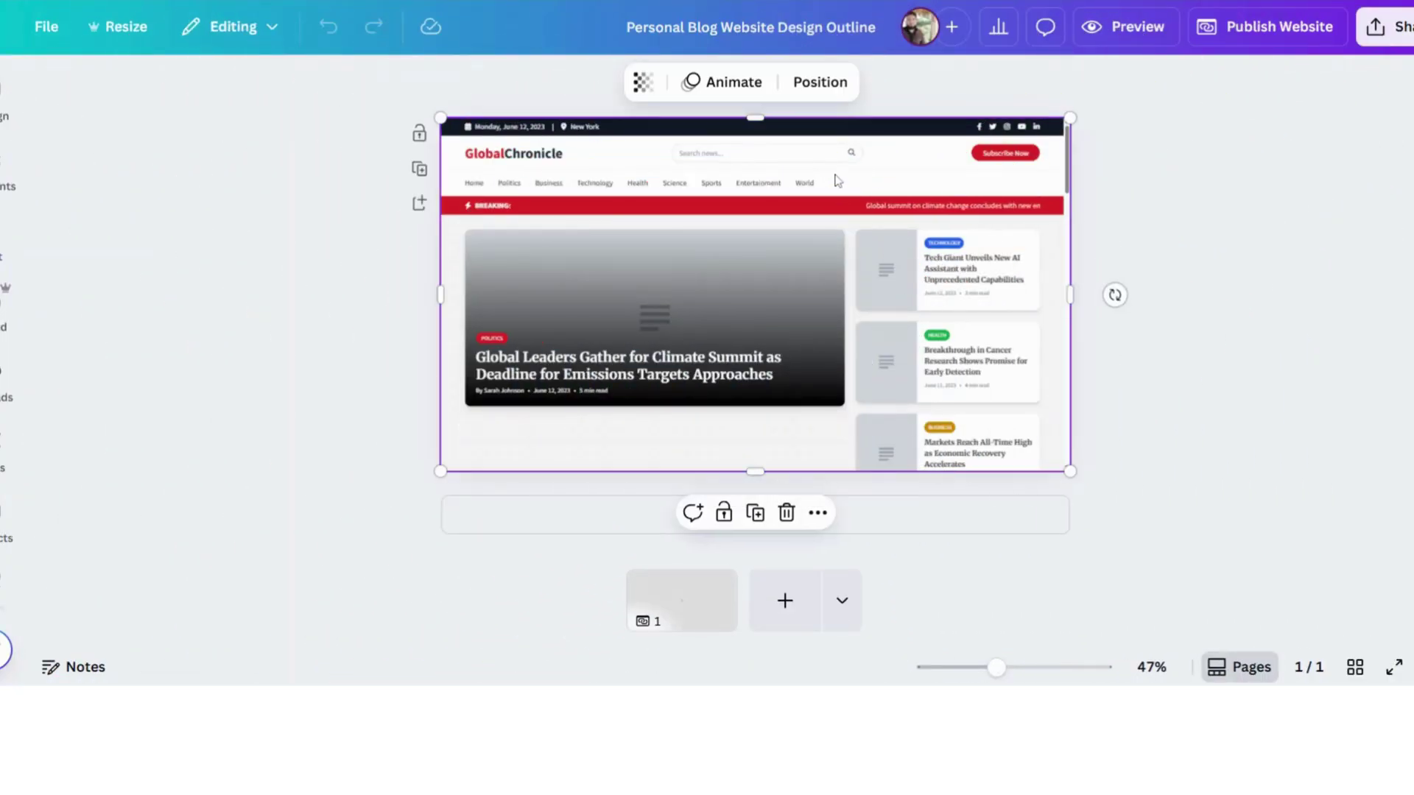
{"action": "left_click_drag", "start_coordinate": [994, 668], "coordinate": [1012, 667]}
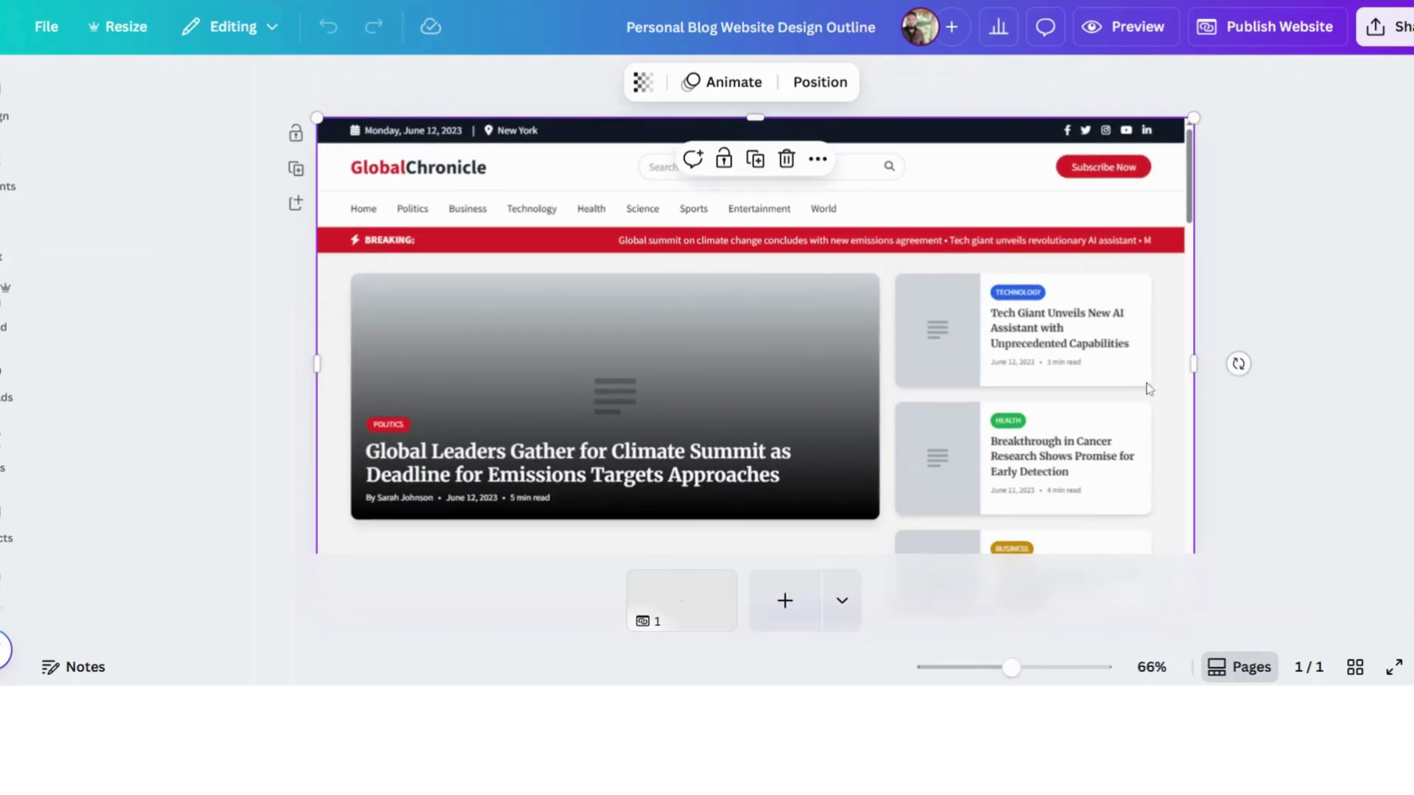
{"action": "scroll", "coordinate": [1149, 388], "scroll_direction": "down", "scroll_amount": 3}
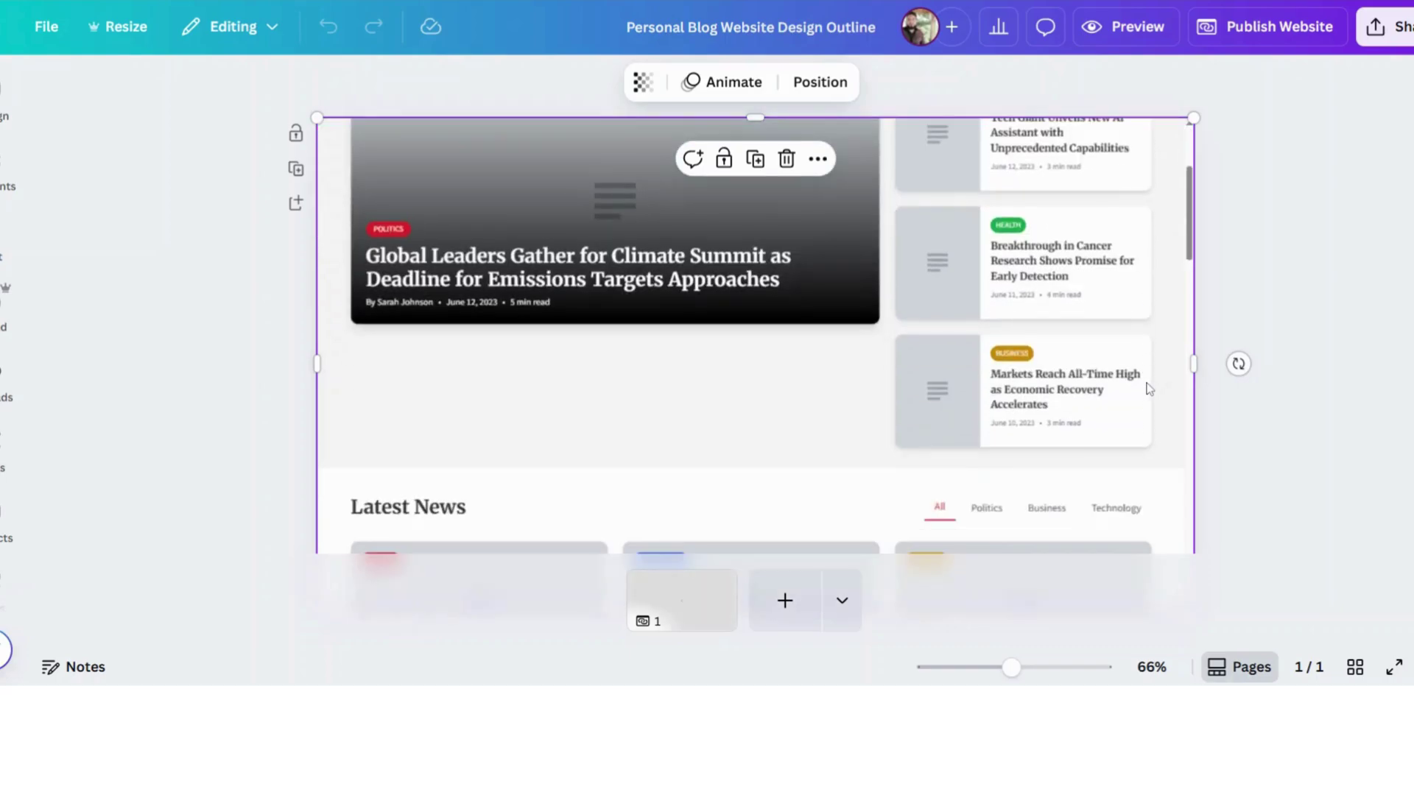
{"action": "scroll", "coordinate": [1149, 388], "scroll_direction": "down", "scroll_amount": 10}
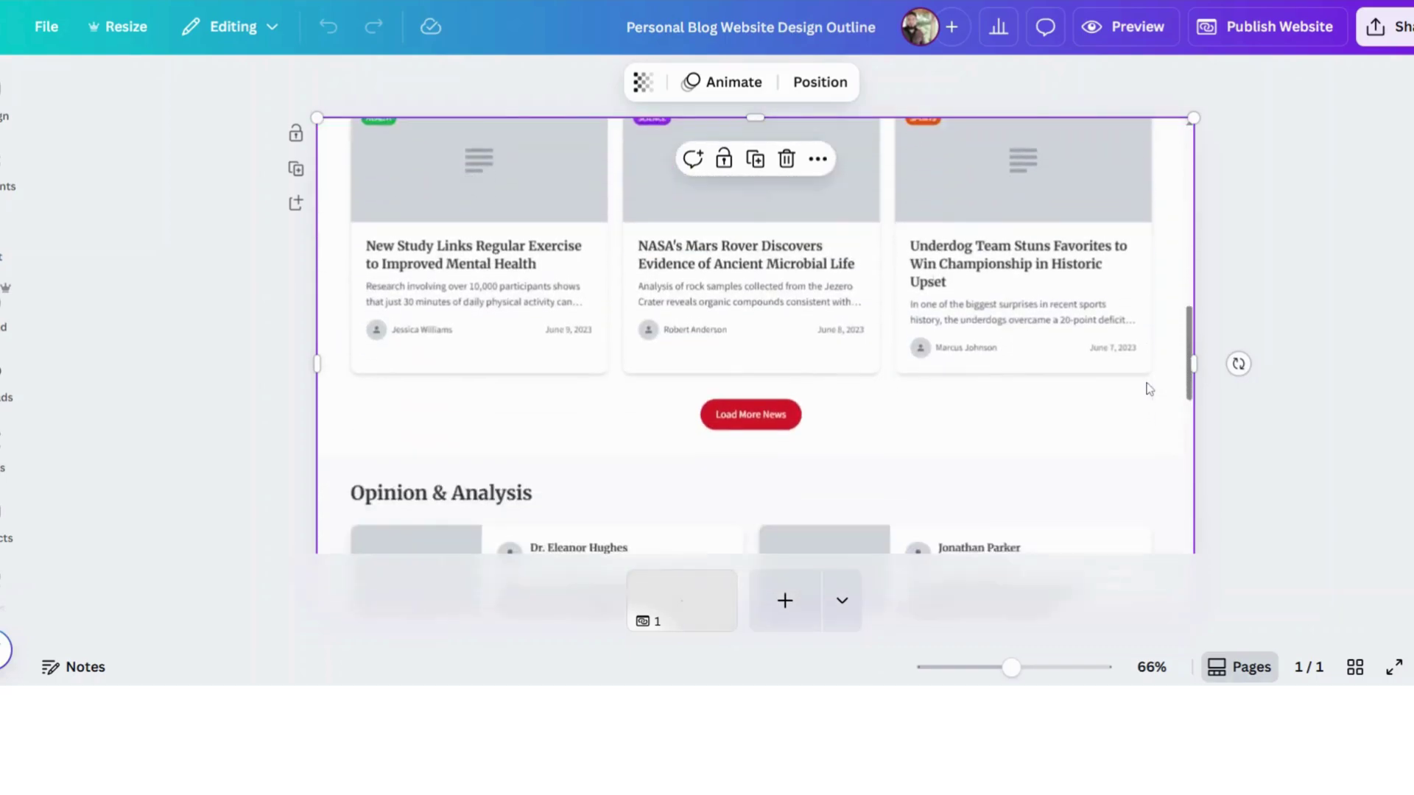
{"action": "scroll", "coordinate": [1149, 388], "scroll_direction": "down", "scroll_amount": 10}
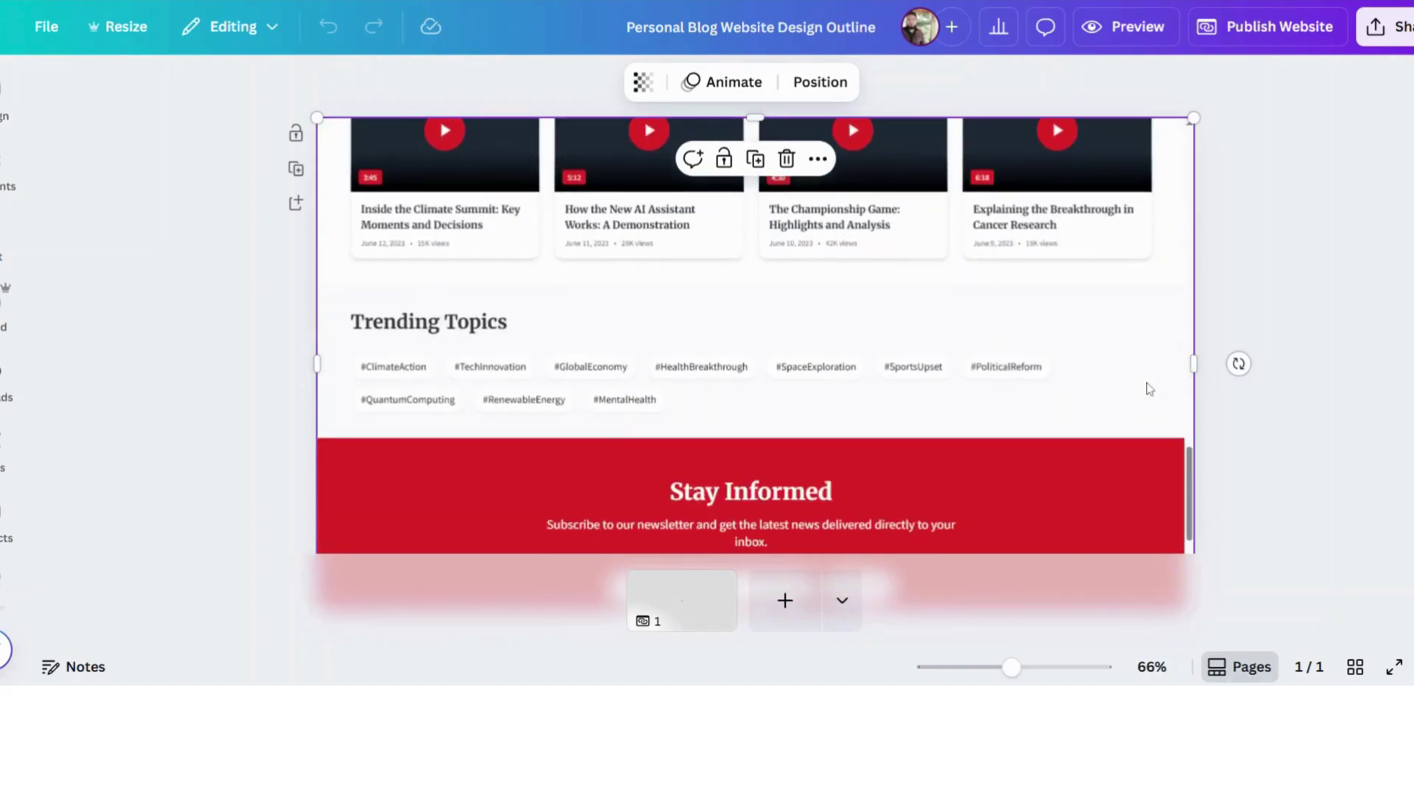
Preview the news website in desktop view and examine it from the lead story to the trending topics
{"action": "scroll", "coordinate": [1149, 388], "scroll_direction": "down", "scroll_amount": 5}
{"action": "scroll", "coordinate": [1149, 388], "scroll_direction": "up", "scroll_amount": 12}
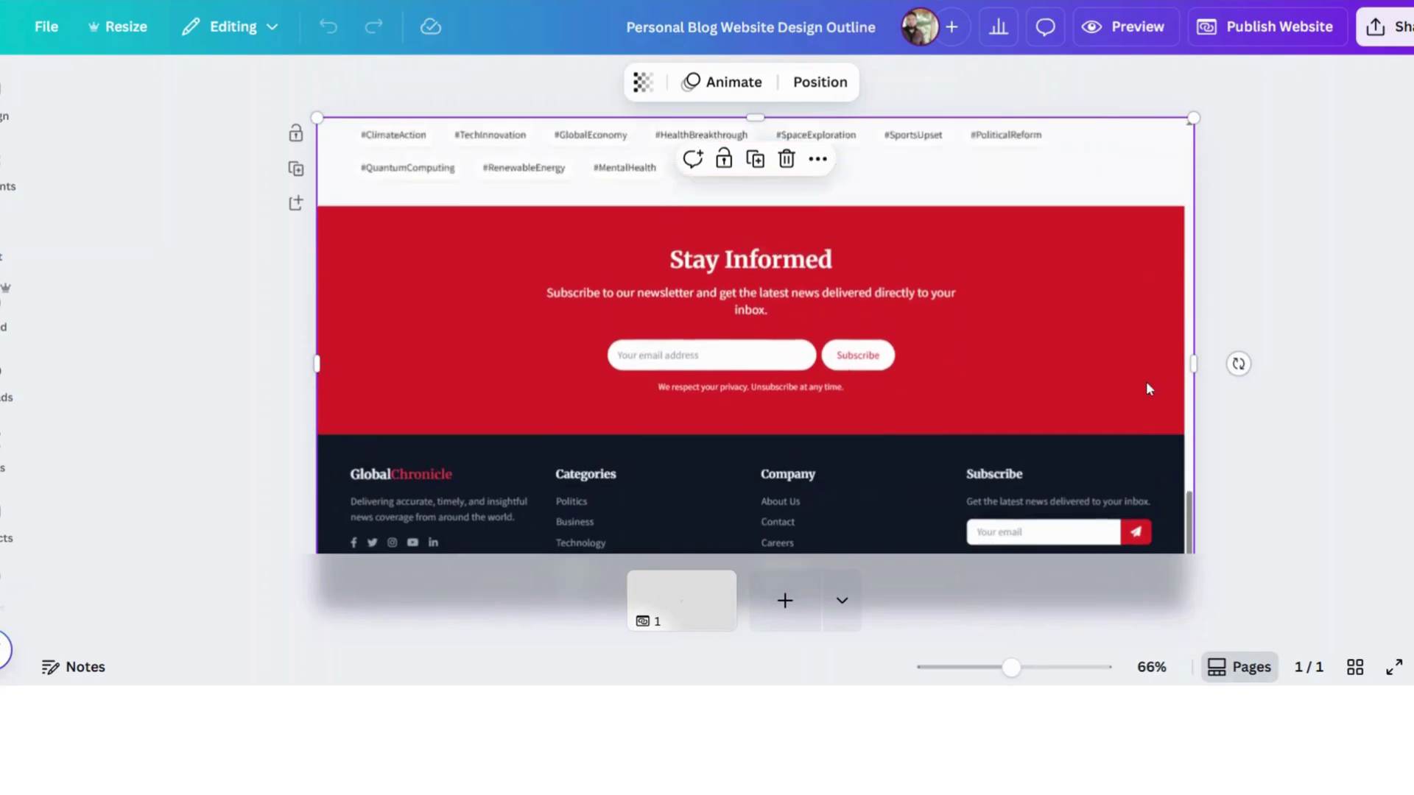
{"action": "scroll", "coordinate": [1149, 388], "scroll_direction": "up", "scroll_amount": 12}
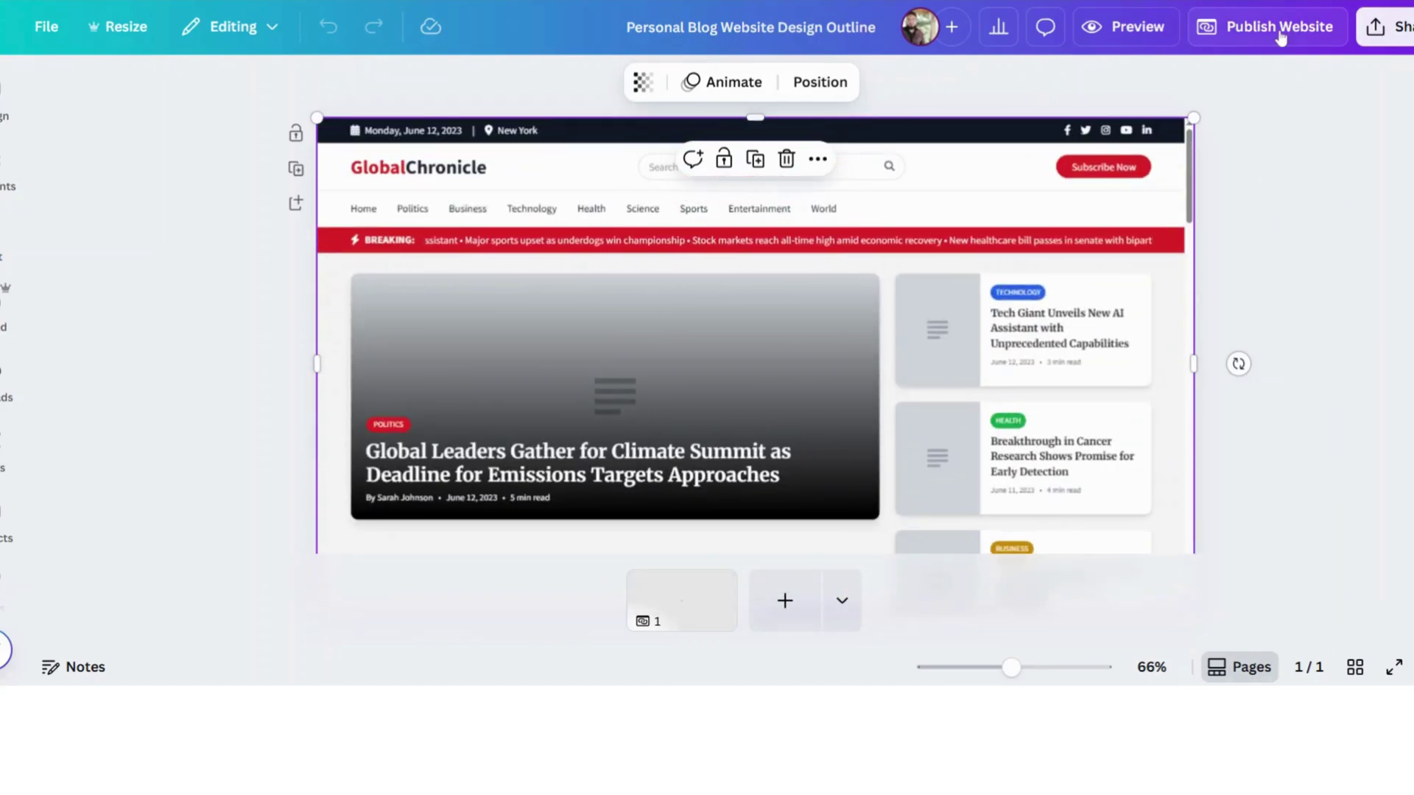
{"action": "left_click", "coordinate": [1156, 34]}
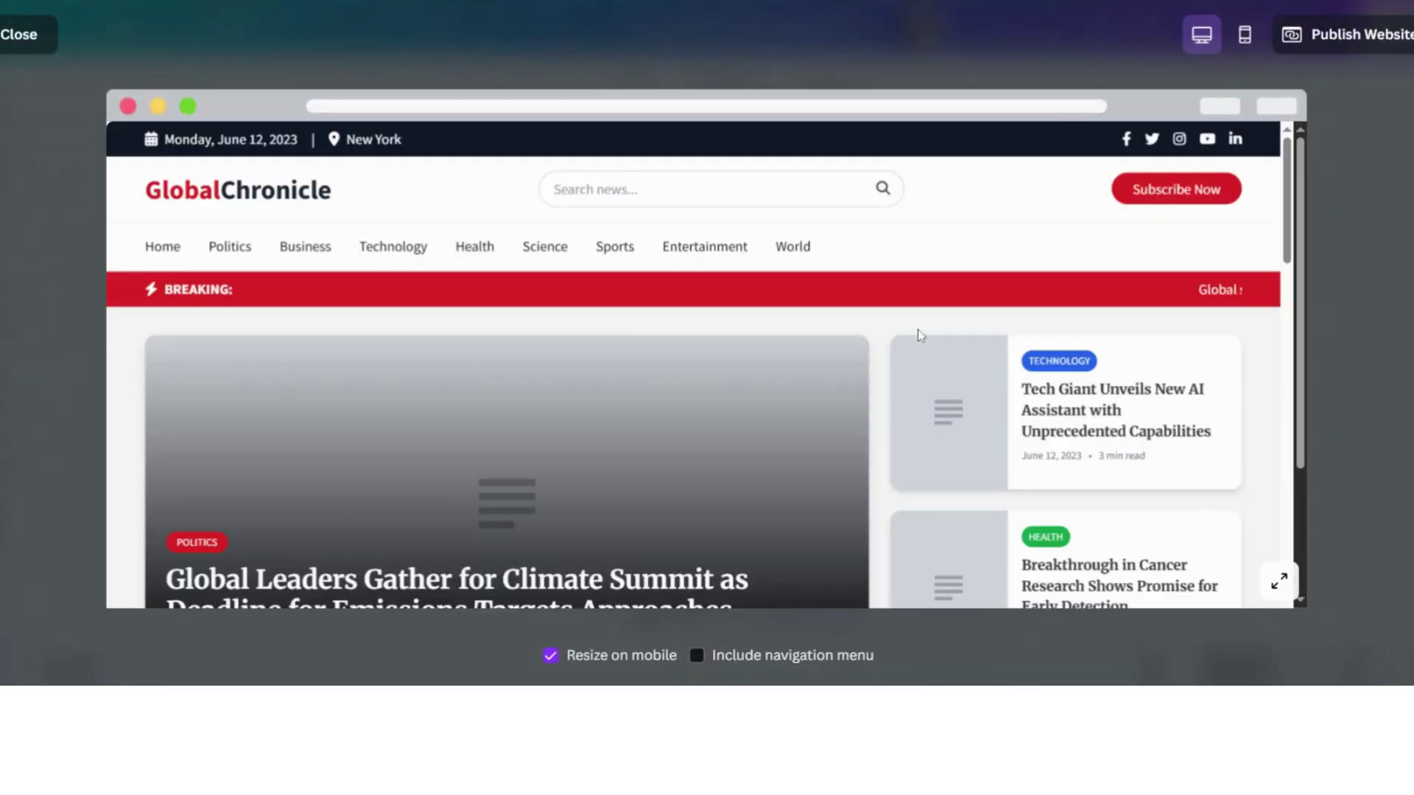
{"action": "scroll", "coordinate": [1107, 435], "scroll_direction": "down", "scroll_amount": 10}
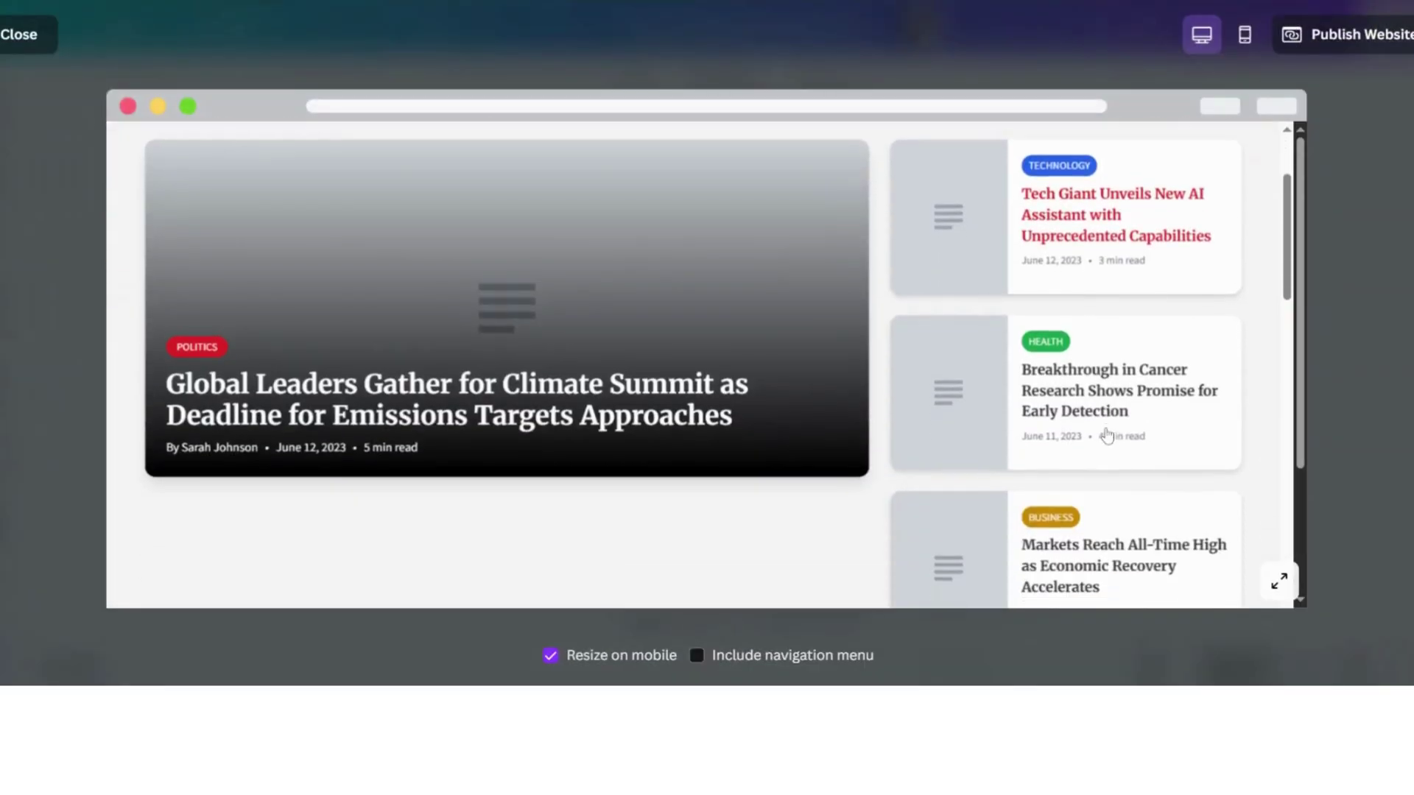
{"action": "scroll", "coordinate": [1107, 435], "scroll_direction": "down", "scroll_amount": 10}
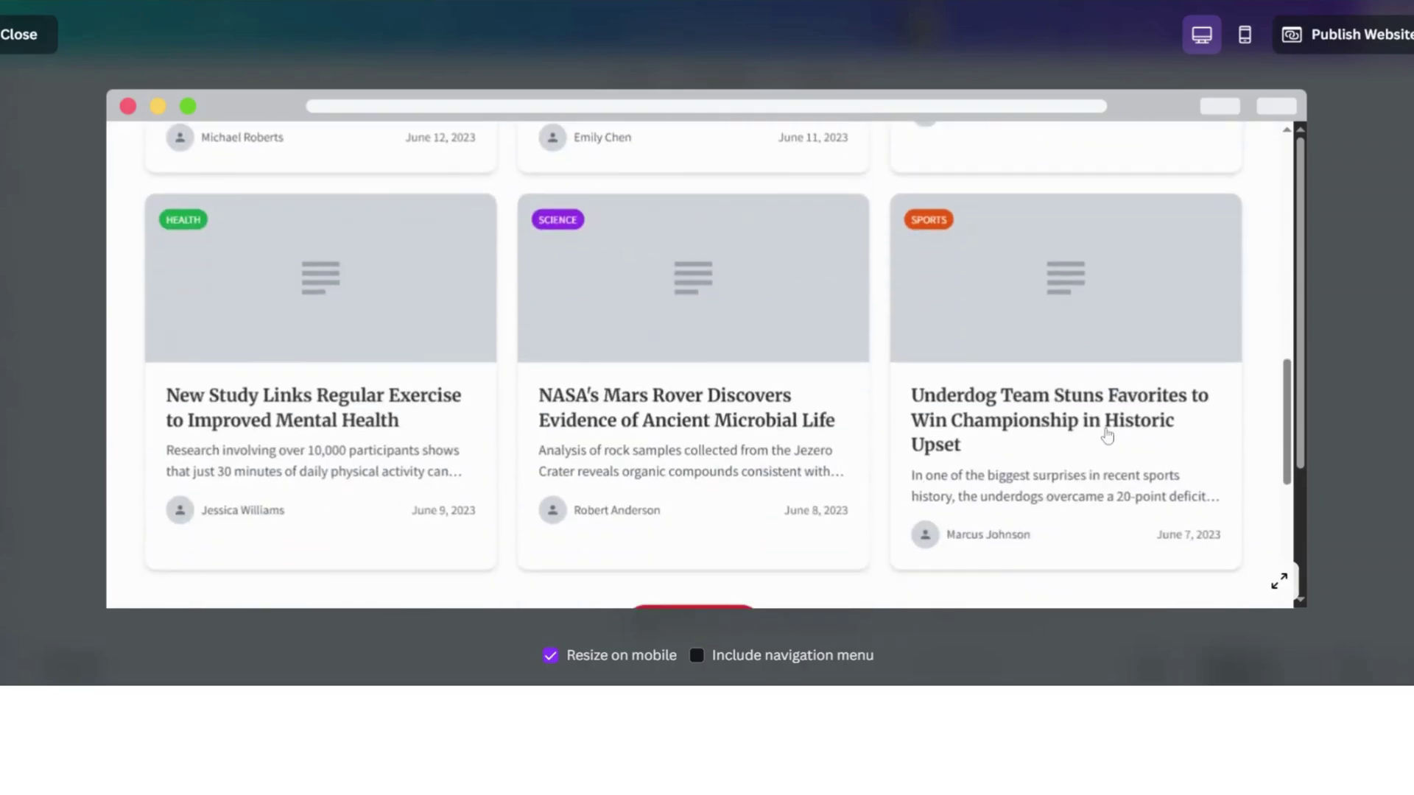
{"action": "scroll", "coordinate": [1107, 436], "scroll_direction": "down", "scroll_amount": 10}
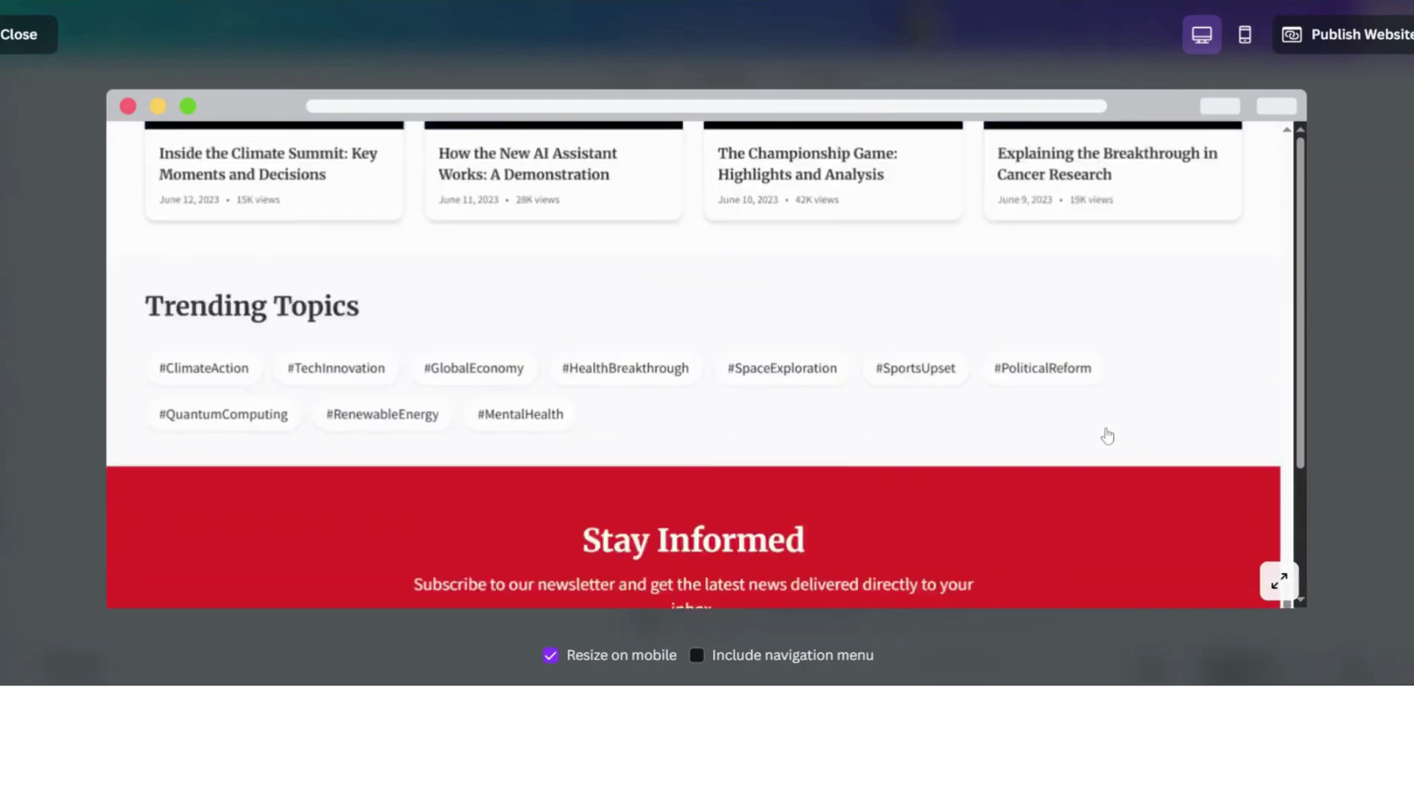
{"action": "scroll", "coordinate": [1107, 435], "scroll_direction": "up", "scroll_amount": 20}
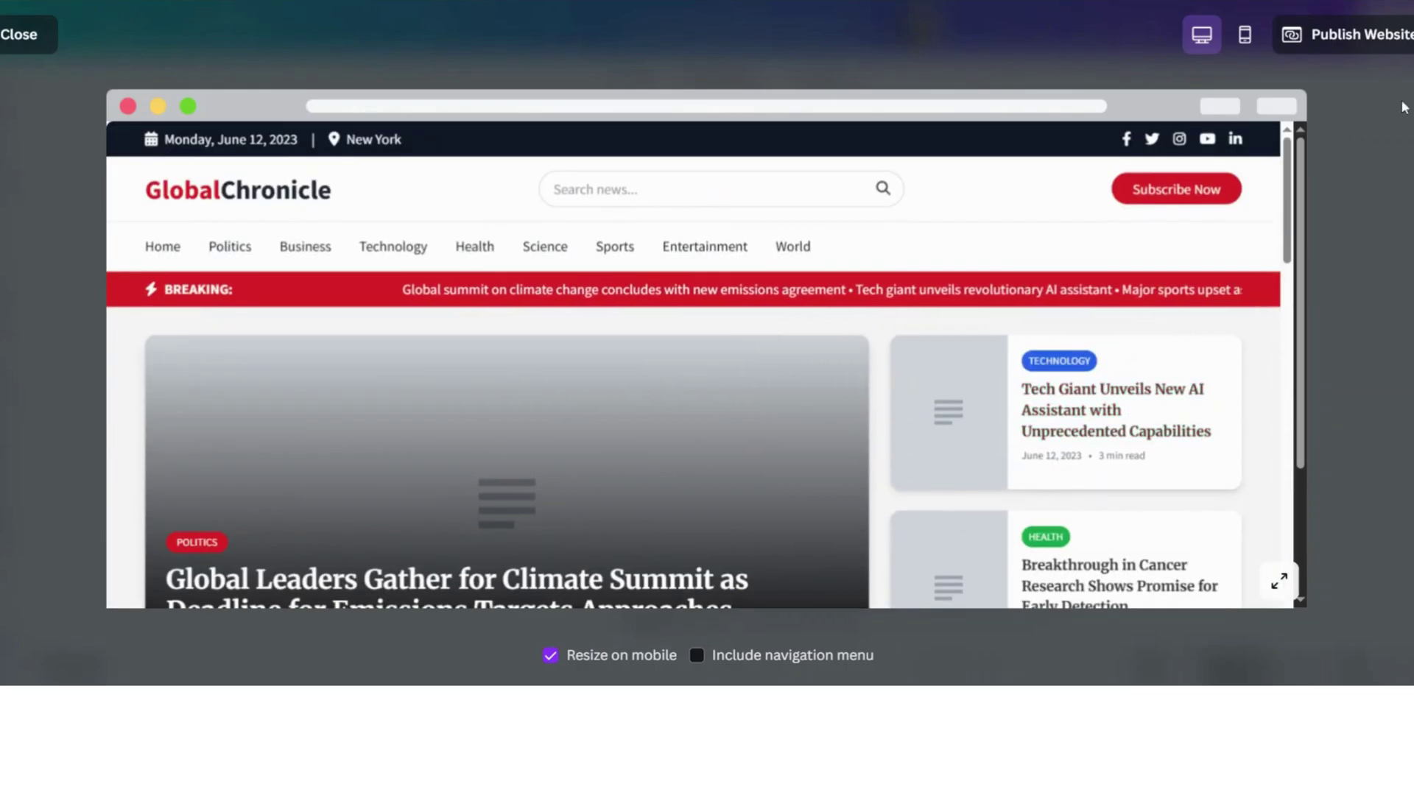
Examine the news website in the mobile preview down to its footer, return to desktop view and close the preview
{"action": "left_click", "coordinate": [1245, 35]}
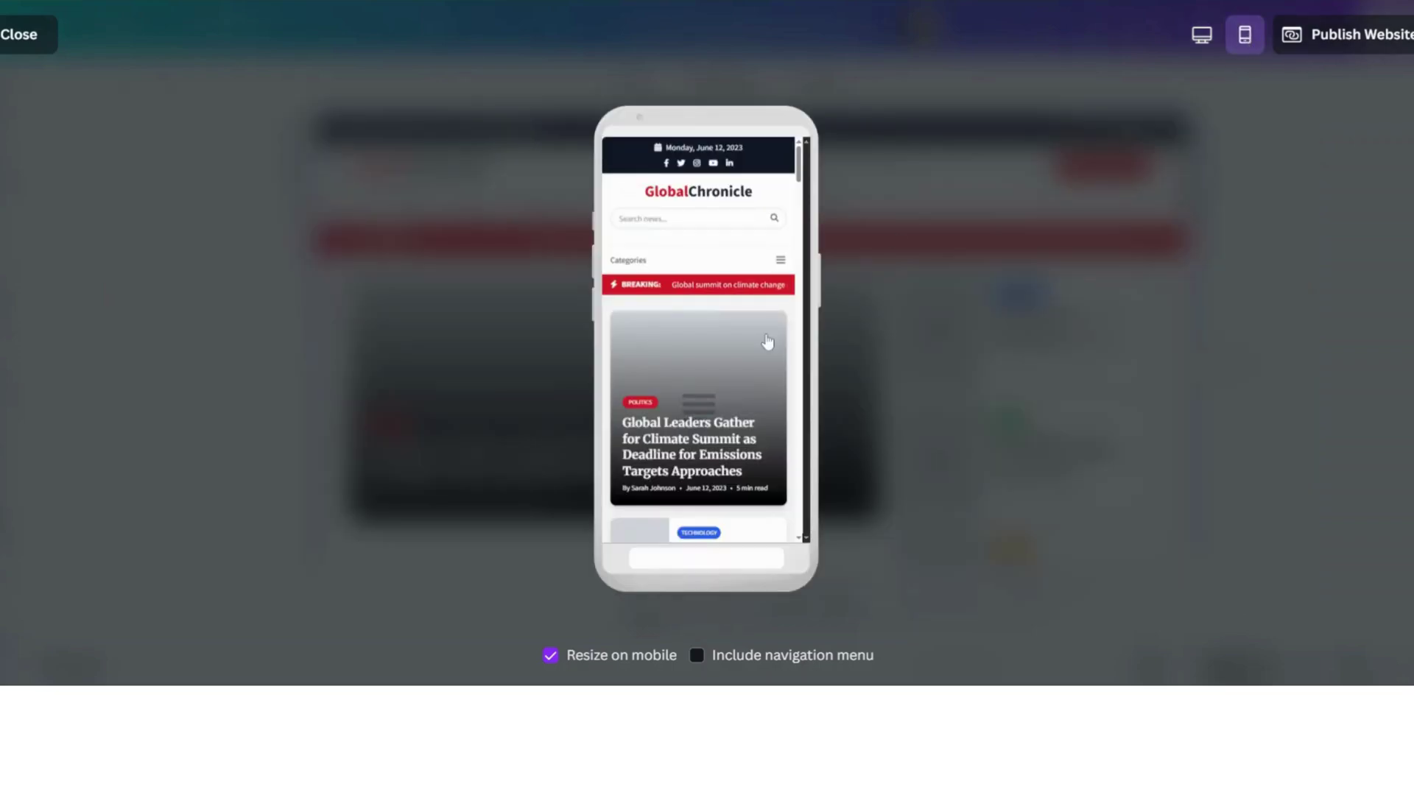
{"action": "scroll", "coordinate": [767, 341], "scroll_direction": "down", "scroll_amount": 10}
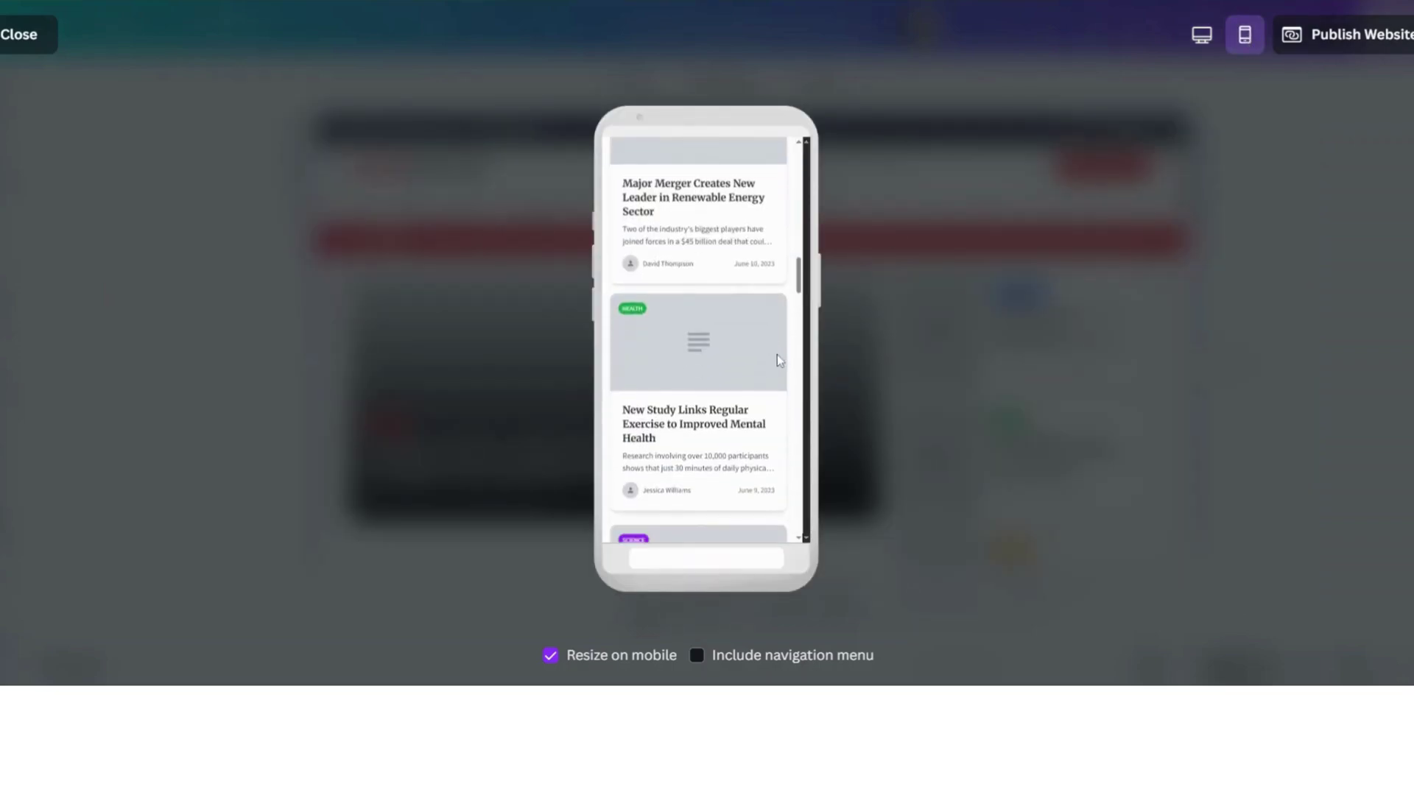
{"action": "scroll", "coordinate": [777, 355], "scroll_direction": "down", "scroll_amount": 10}
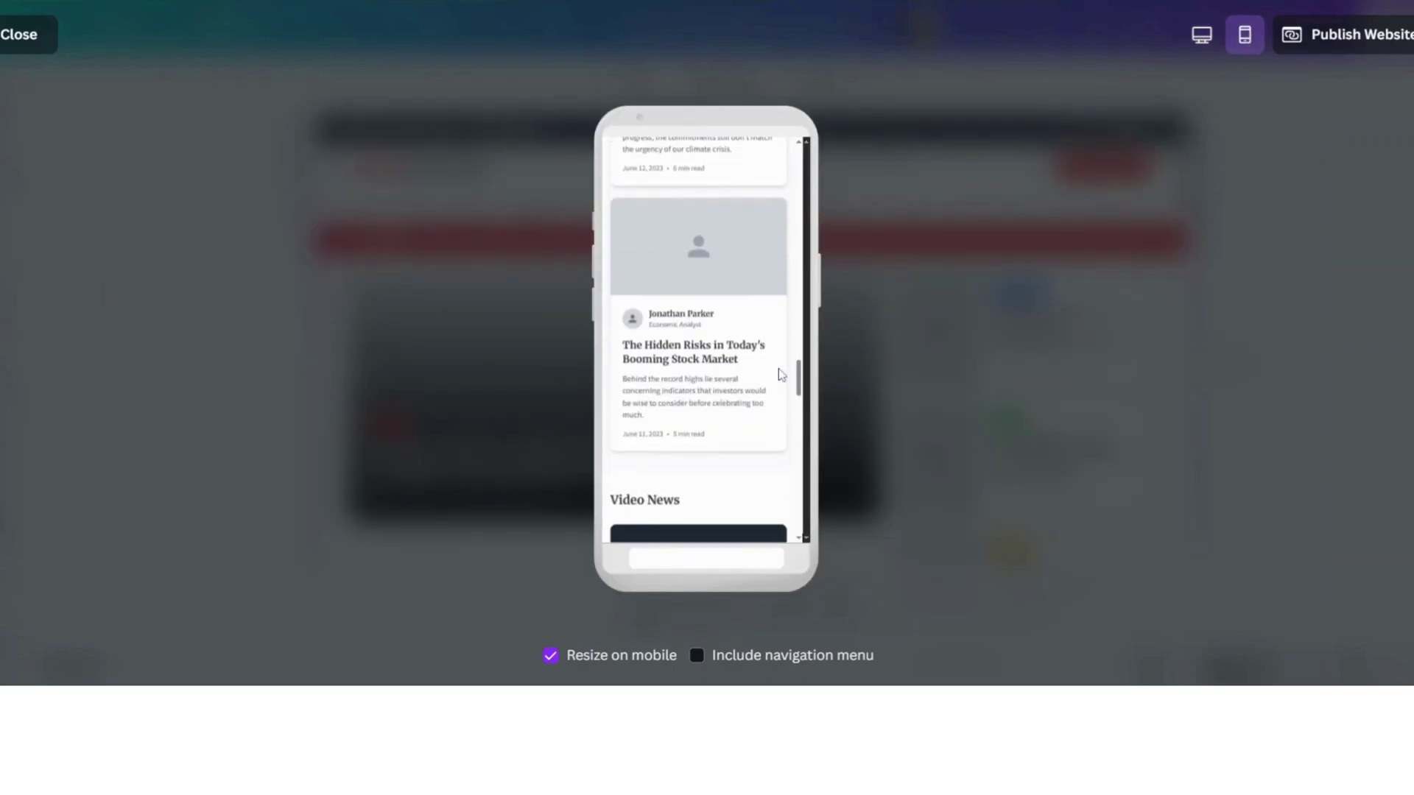
{"action": "scroll", "coordinate": [779, 372], "scroll_direction": "down", "scroll_amount": 15}
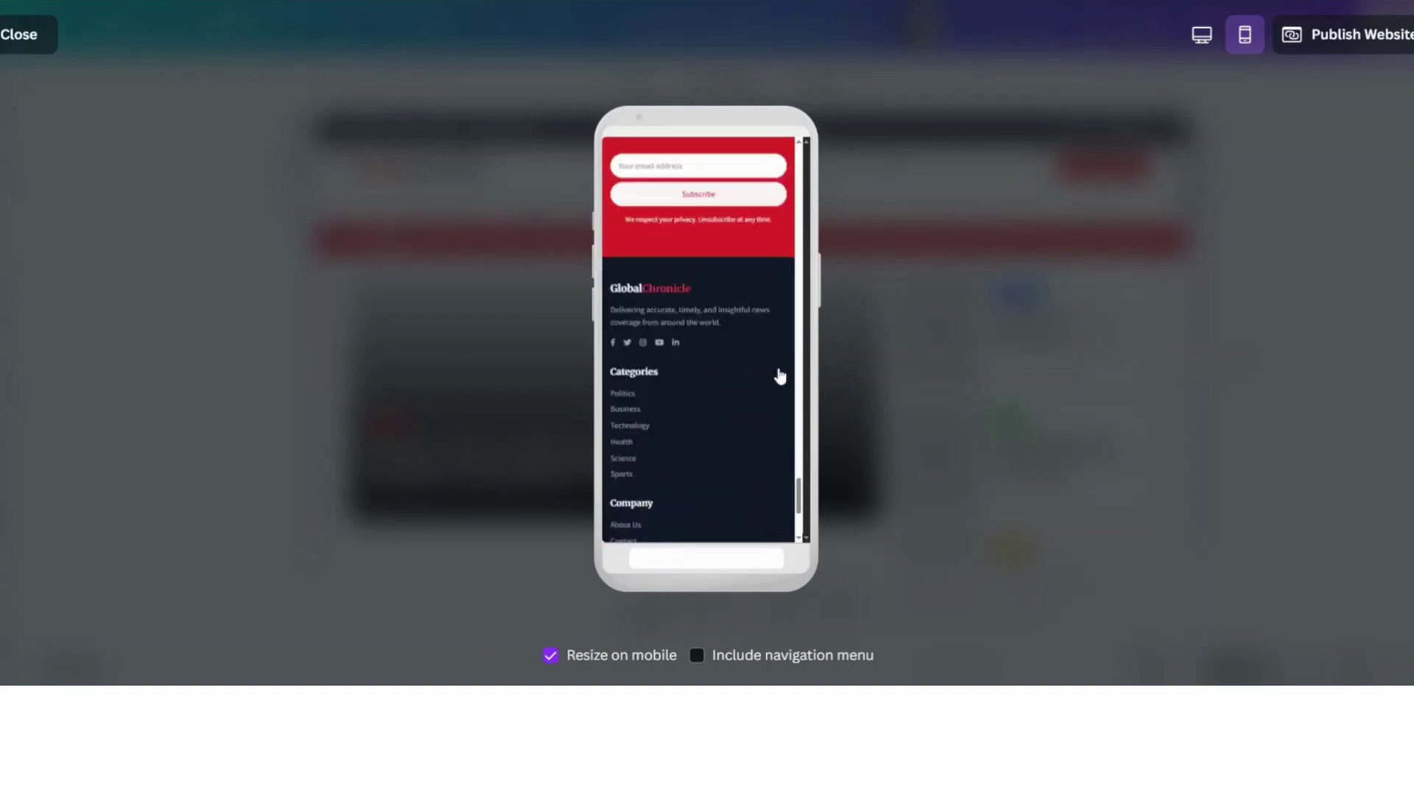
{"action": "scroll", "coordinate": [780, 376], "scroll_direction": "down", "scroll_amount": 3}
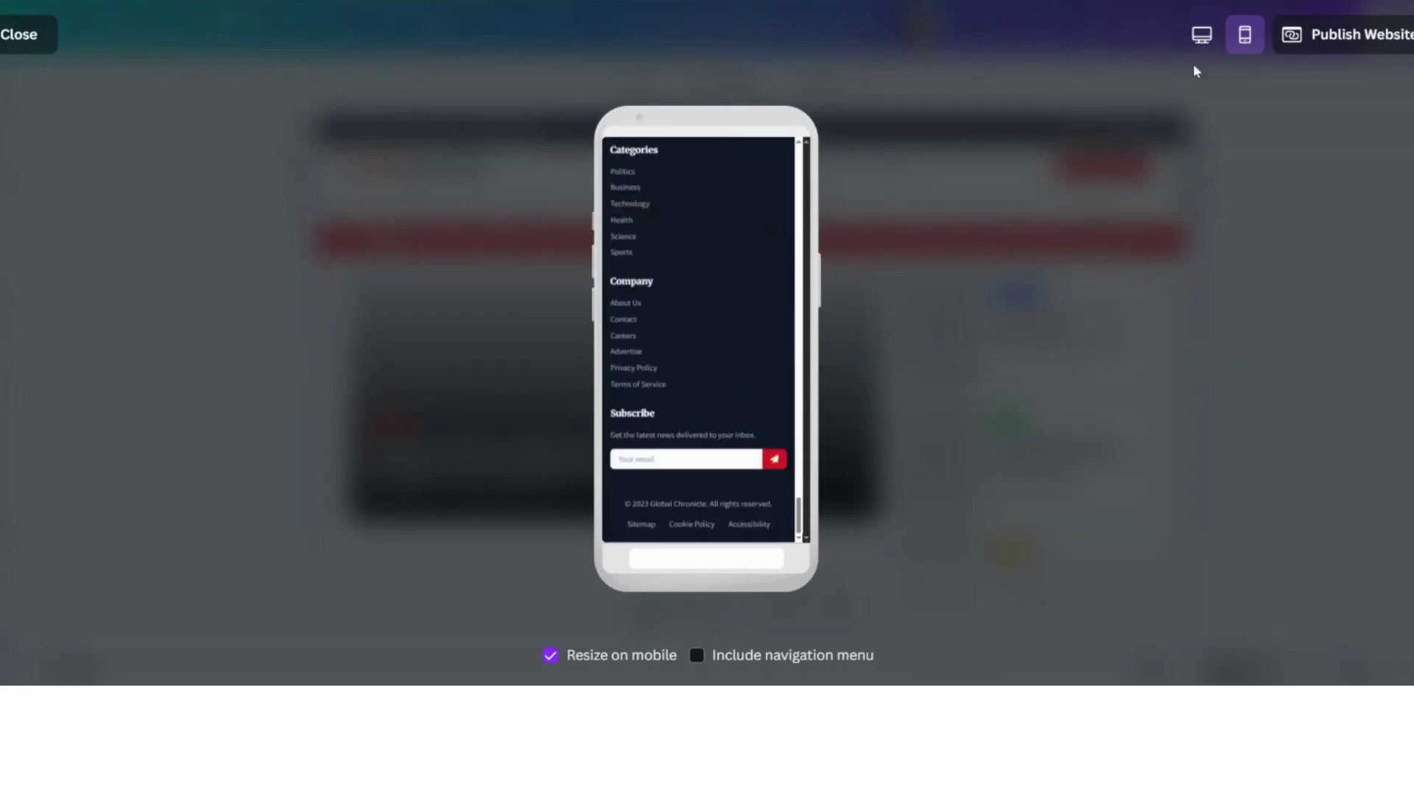
{"action": "left_click", "coordinate": [1202, 37]}
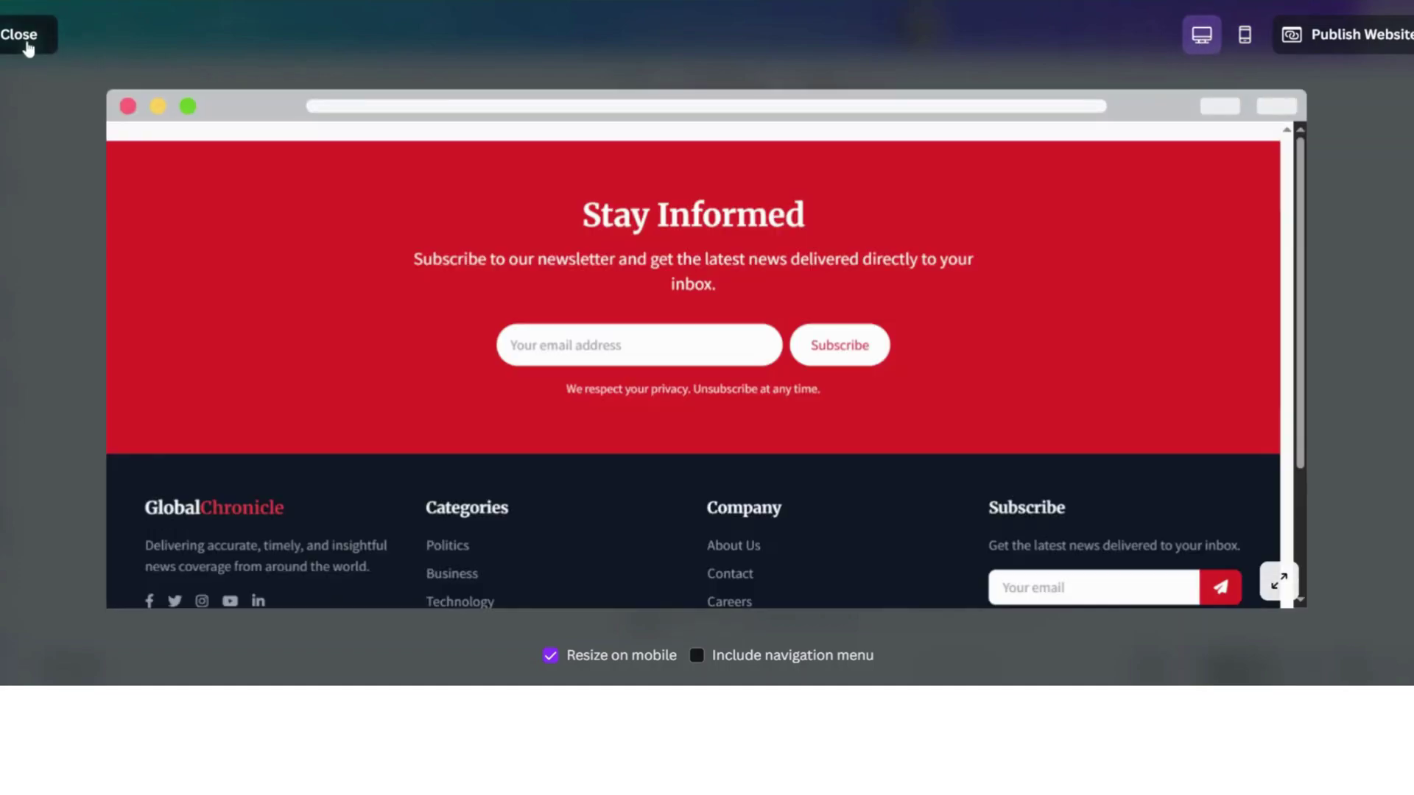
{"action": "left_click", "coordinate": [22, 34]}
Review the news website's URL path and publish settings, and publish it
{"action": "left_click", "coordinate": [1261, 28]}
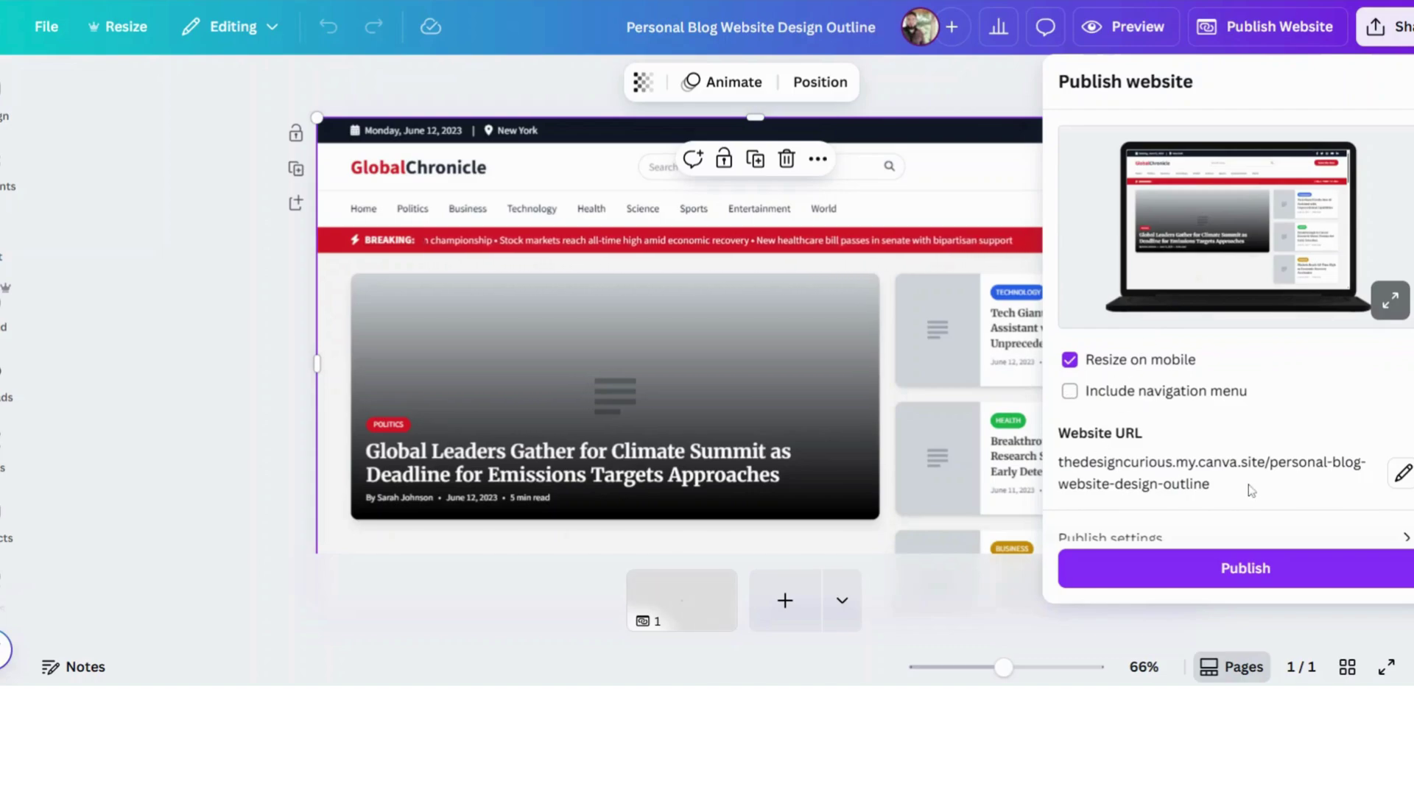
{"action": "left_click", "coordinate": [1403, 487]}
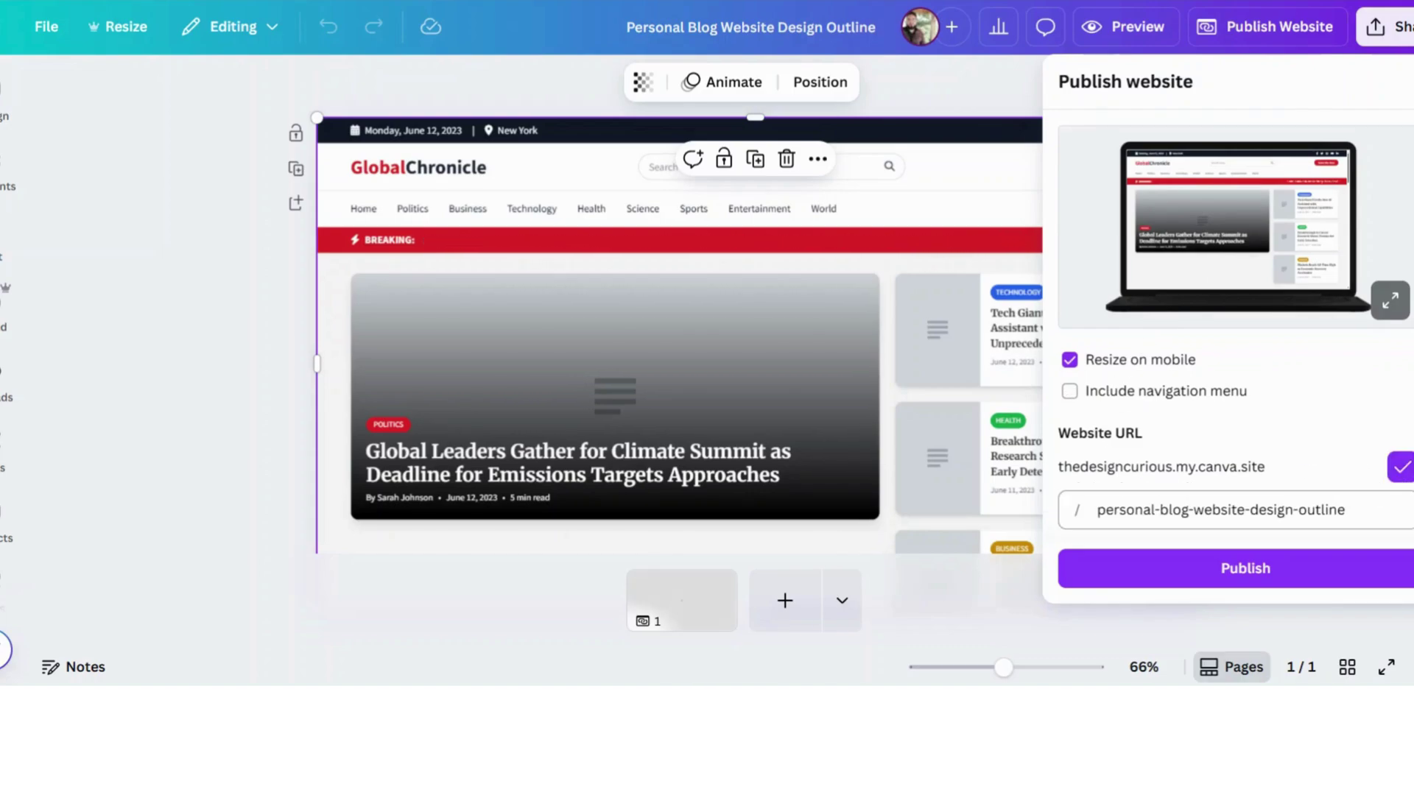
{"action": "scroll", "coordinate": [1313, 482], "scroll_direction": "down", "scroll_amount": 2}
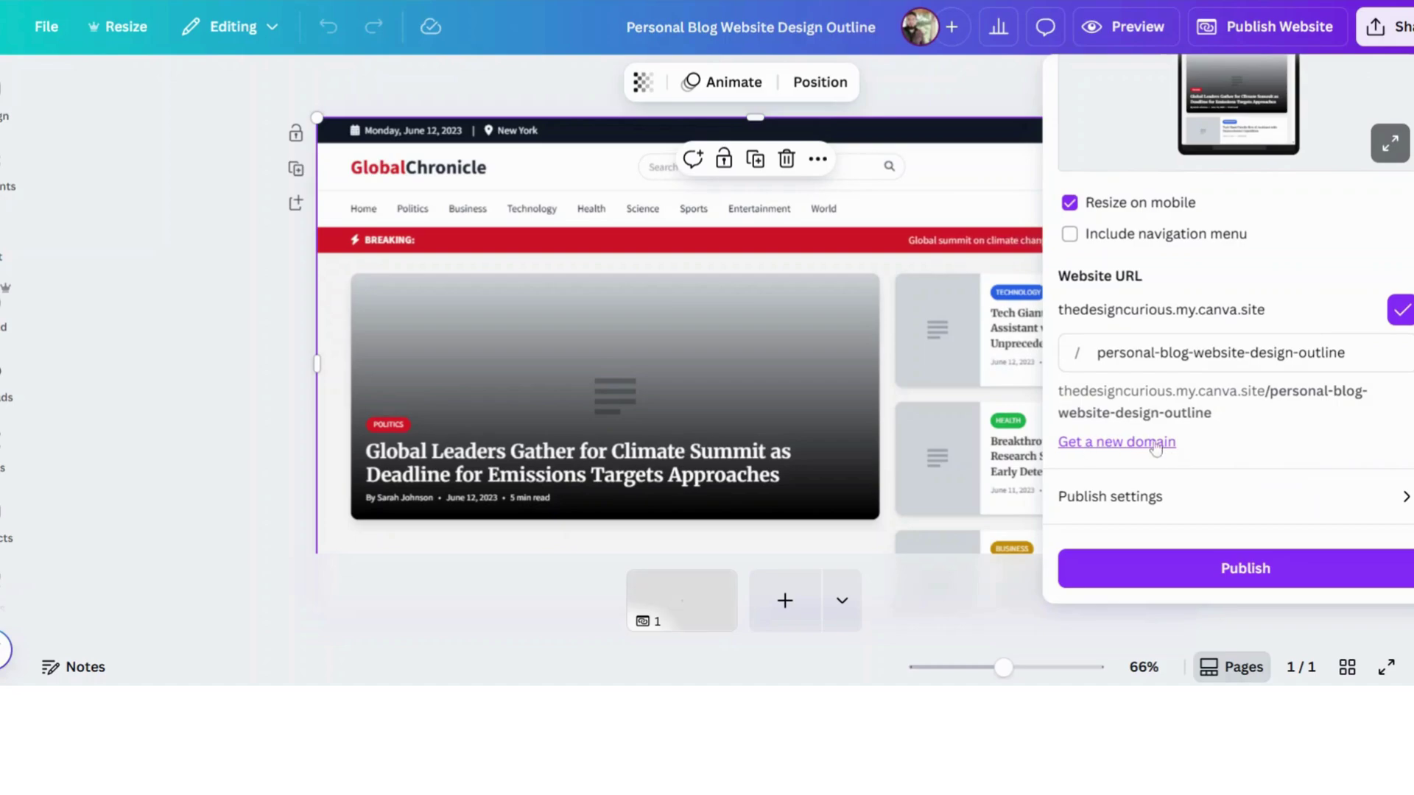
{"action": "left_click", "coordinate": [1342, 498]}
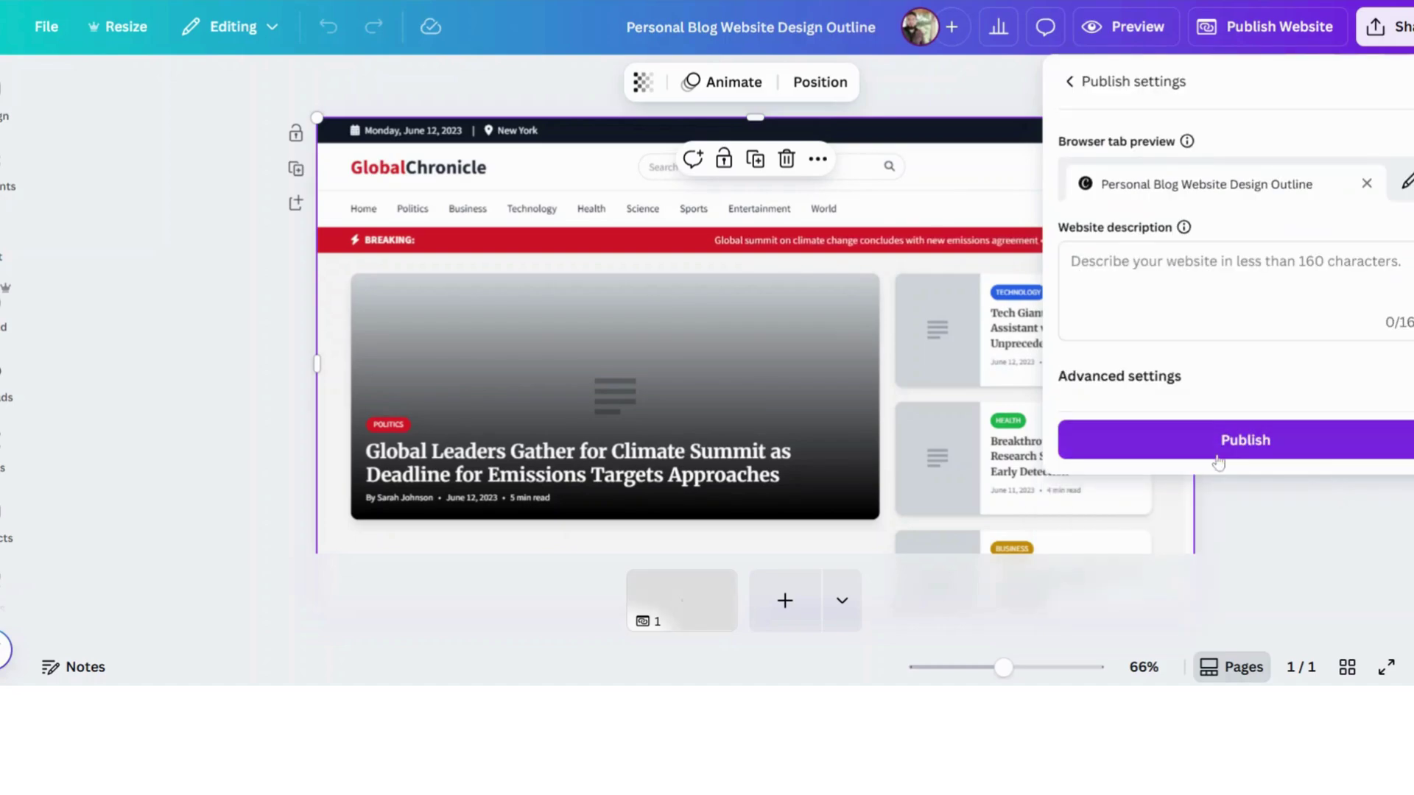
{"action": "left_click", "coordinate": [1065, 83]}
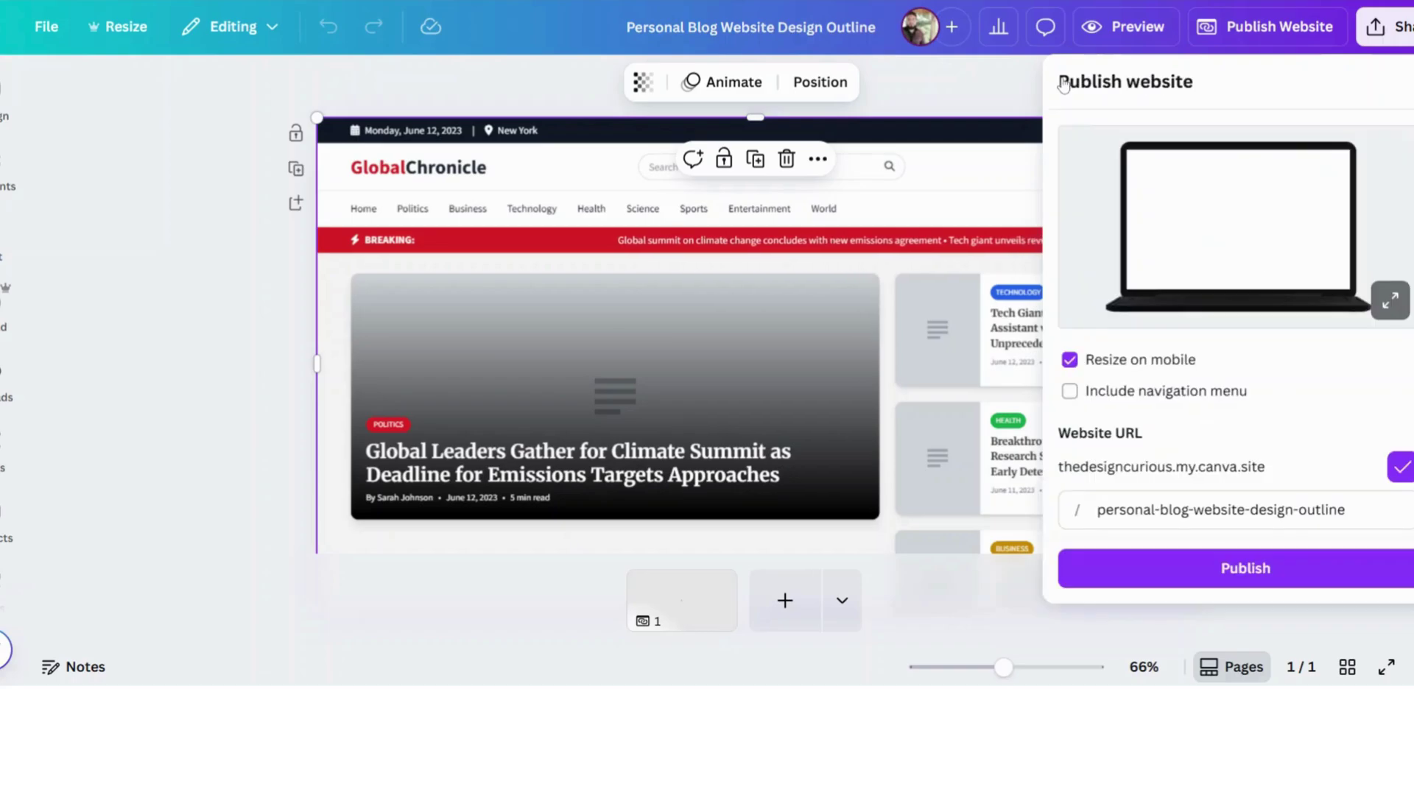
{"action": "left_click", "coordinate": [1232, 580]}
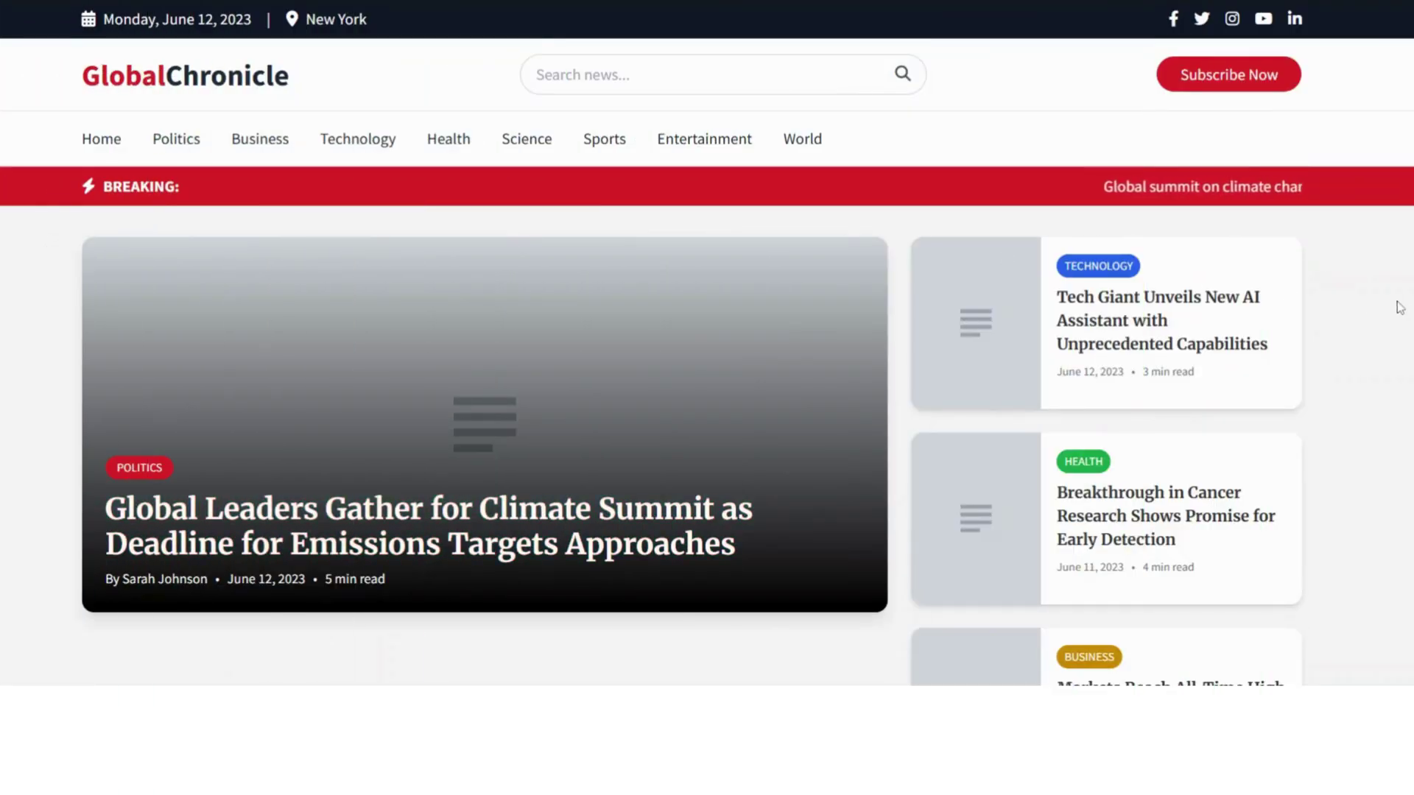
Examine the live news website from the lead story through the latest news and opinion sections to the footer
{"action": "scroll", "coordinate": [1352, 310], "scroll_direction": "down", "scroll_amount": 9}
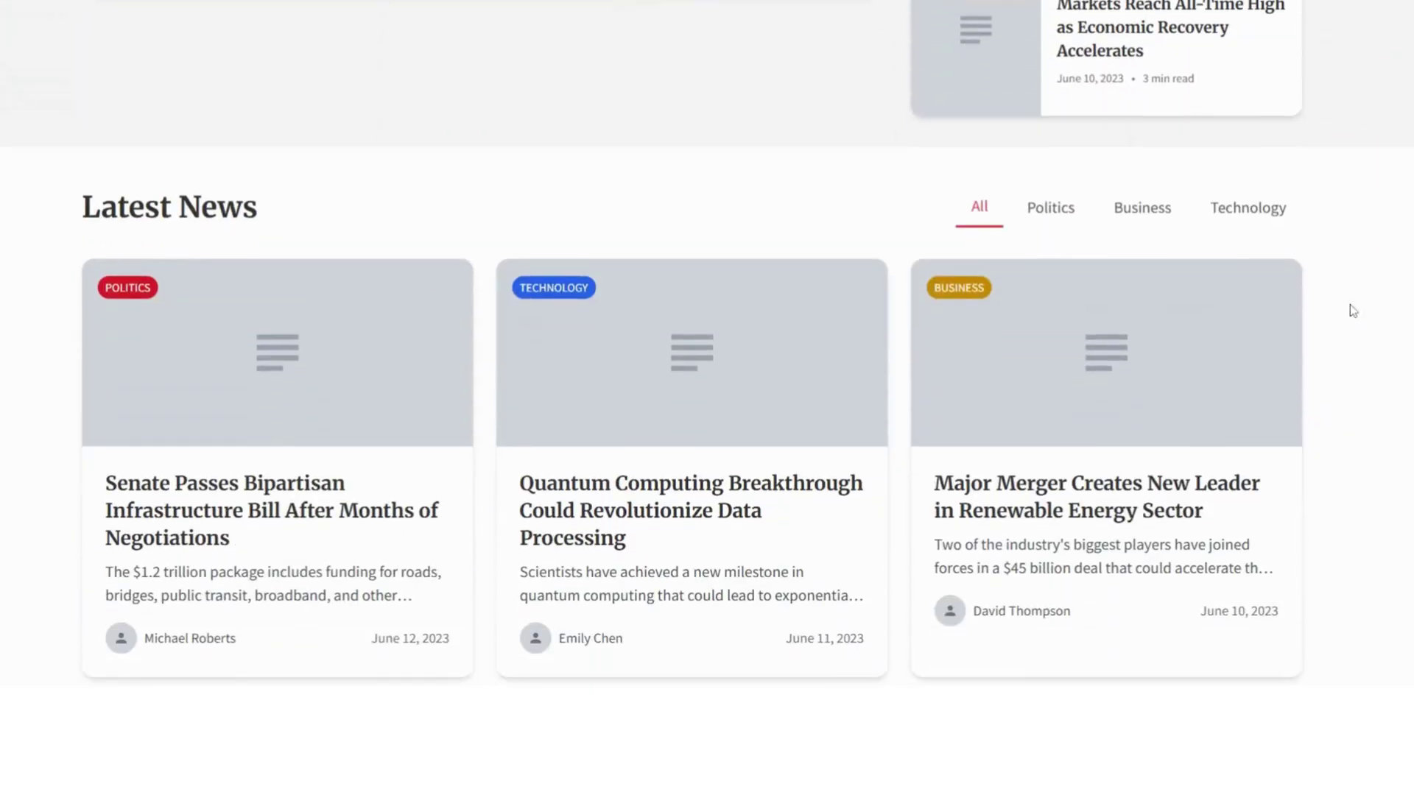
{"action": "scroll", "coordinate": [1353, 310], "scroll_direction": "down", "scroll_amount": 12}
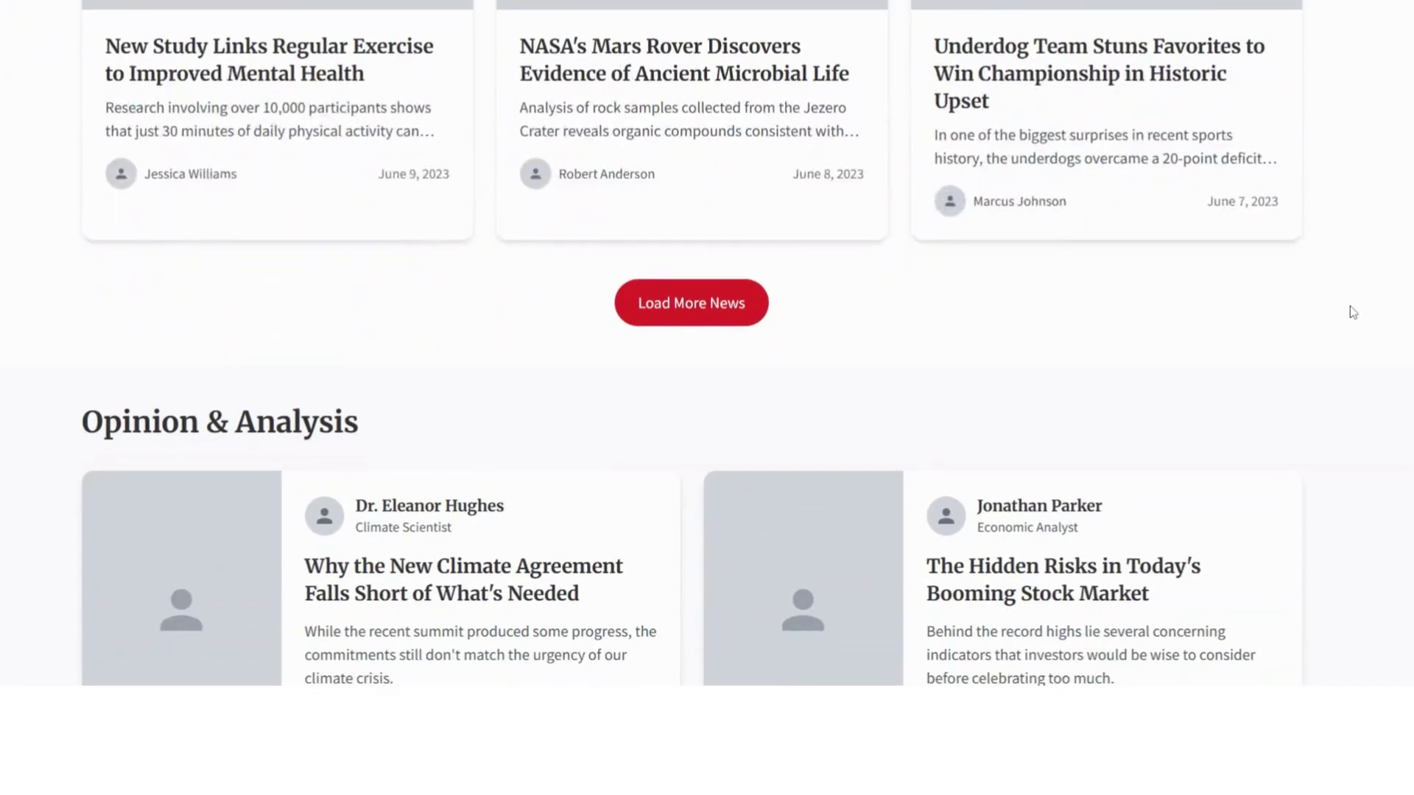
{"action": "scroll", "coordinate": [1352, 311], "scroll_direction": "down", "scroll_amount": 18}
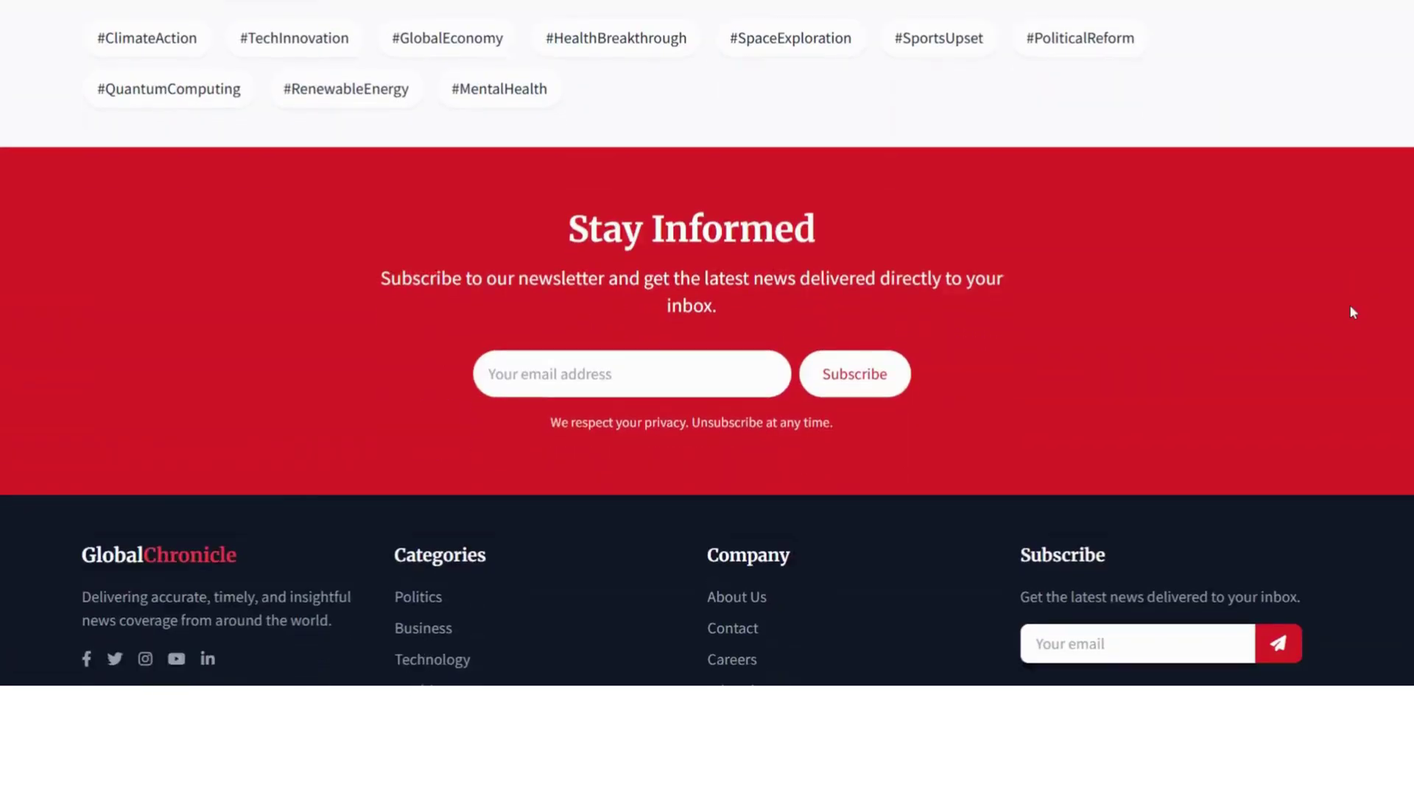
{"action": "scroll", "coordinate": [1353, 313], "scroll_direction": "up", "scroll_amount": 18}
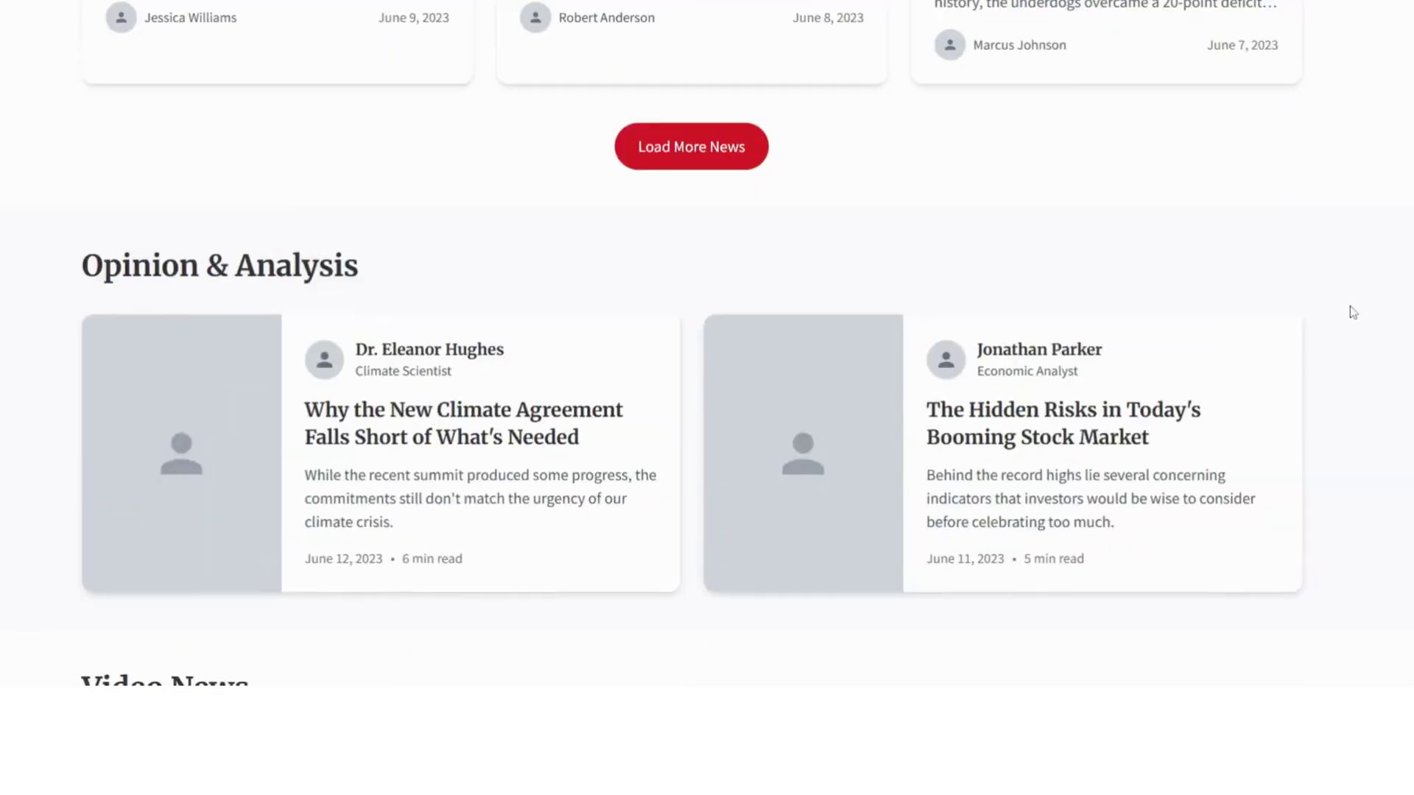
{"action": "scroll", "coordinate": [1353, 312], "scroll_direction": "up", "scroll_amount": 18}
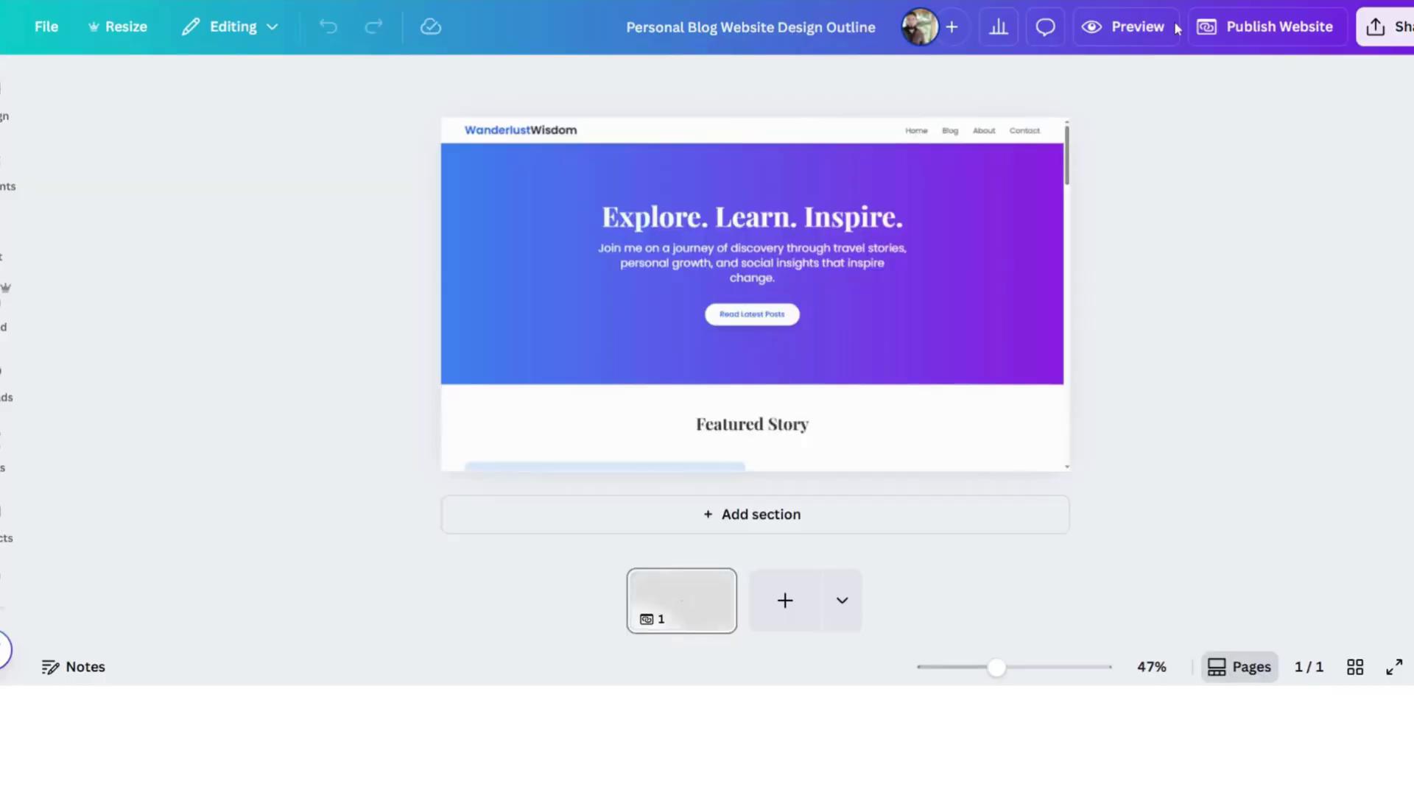
Publish the WanderlustWisdom blog design and open its live website
{"action": "left_click", "coordinate": [1262, 33]}
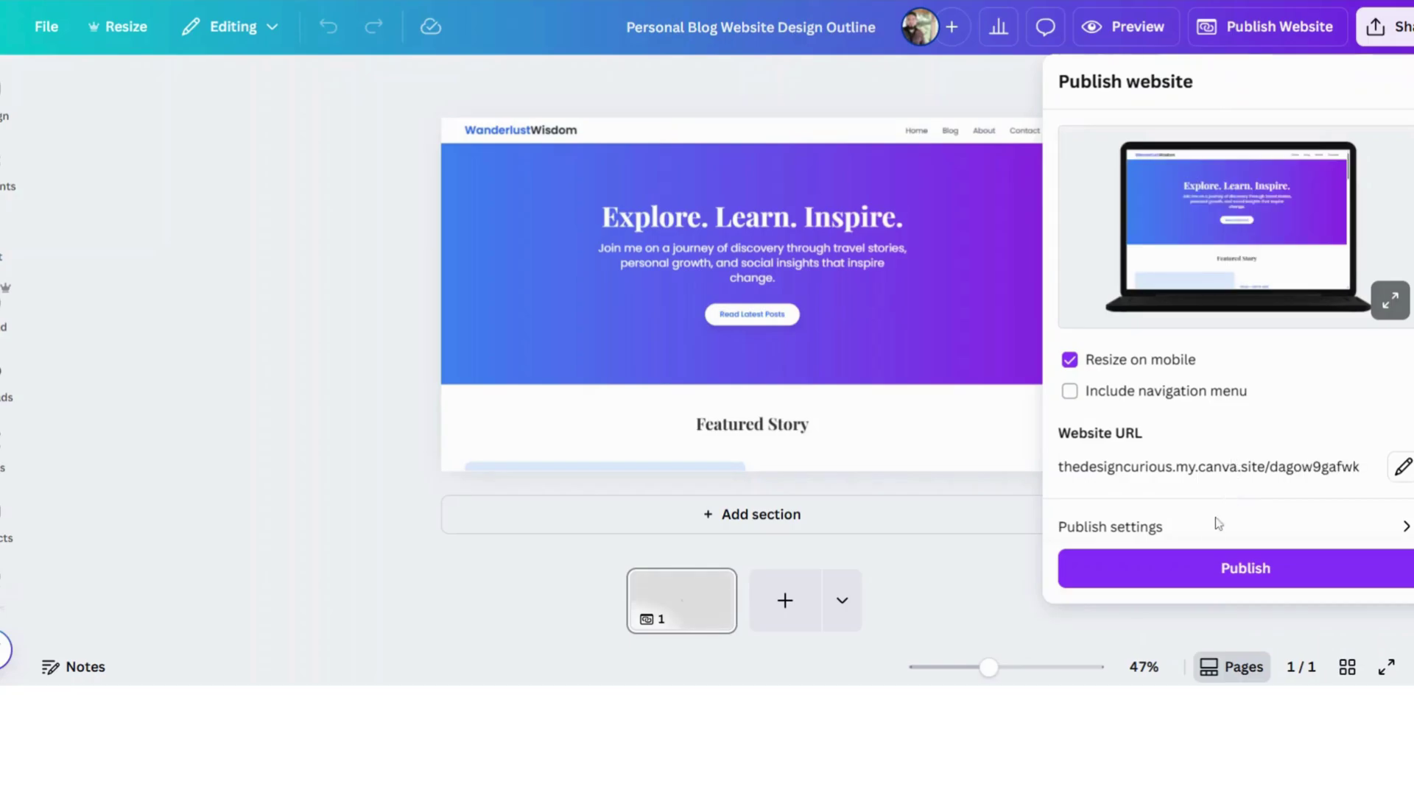
{"action": "left_click", "coordinate": [1214, 571]}
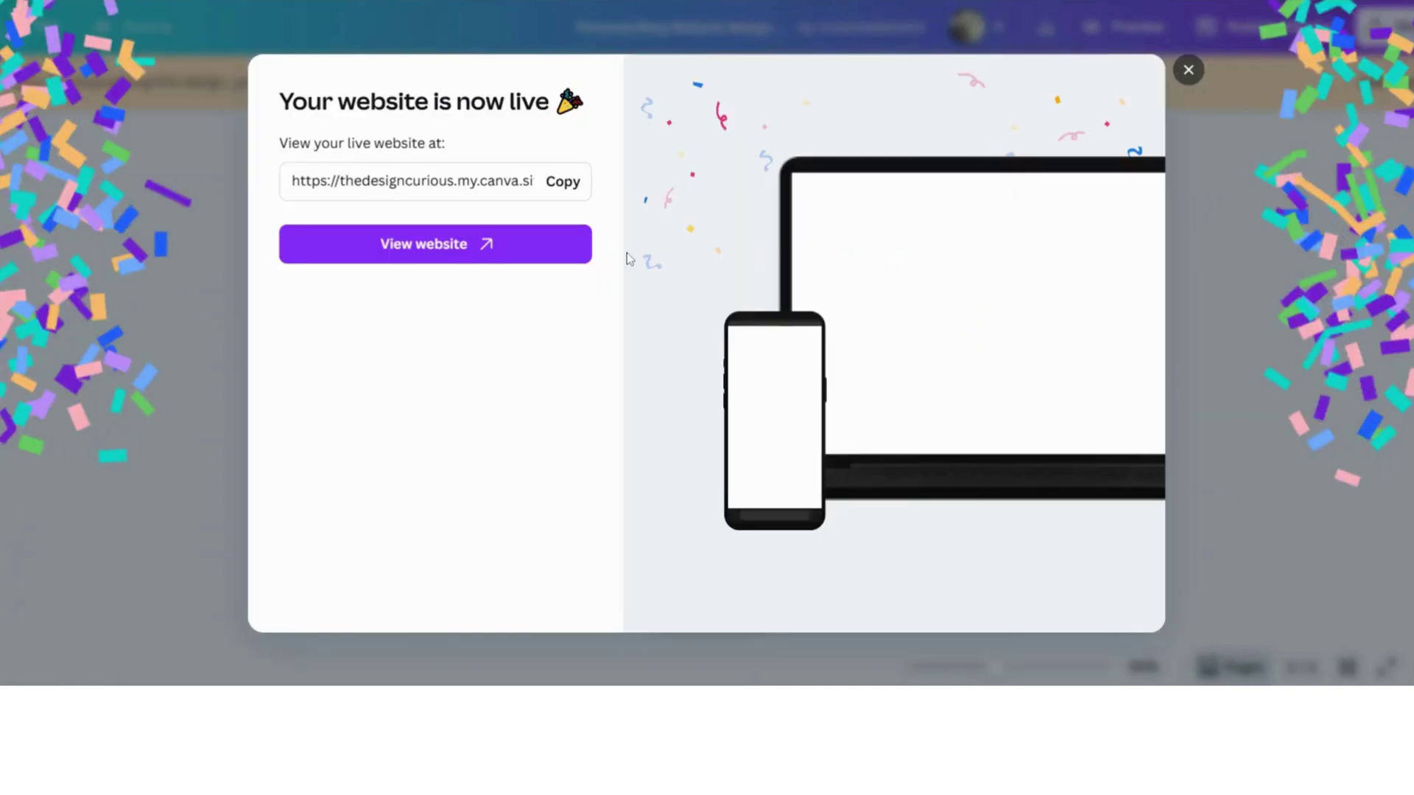
{"action": "left_click", "coordinate": [452, 257]}
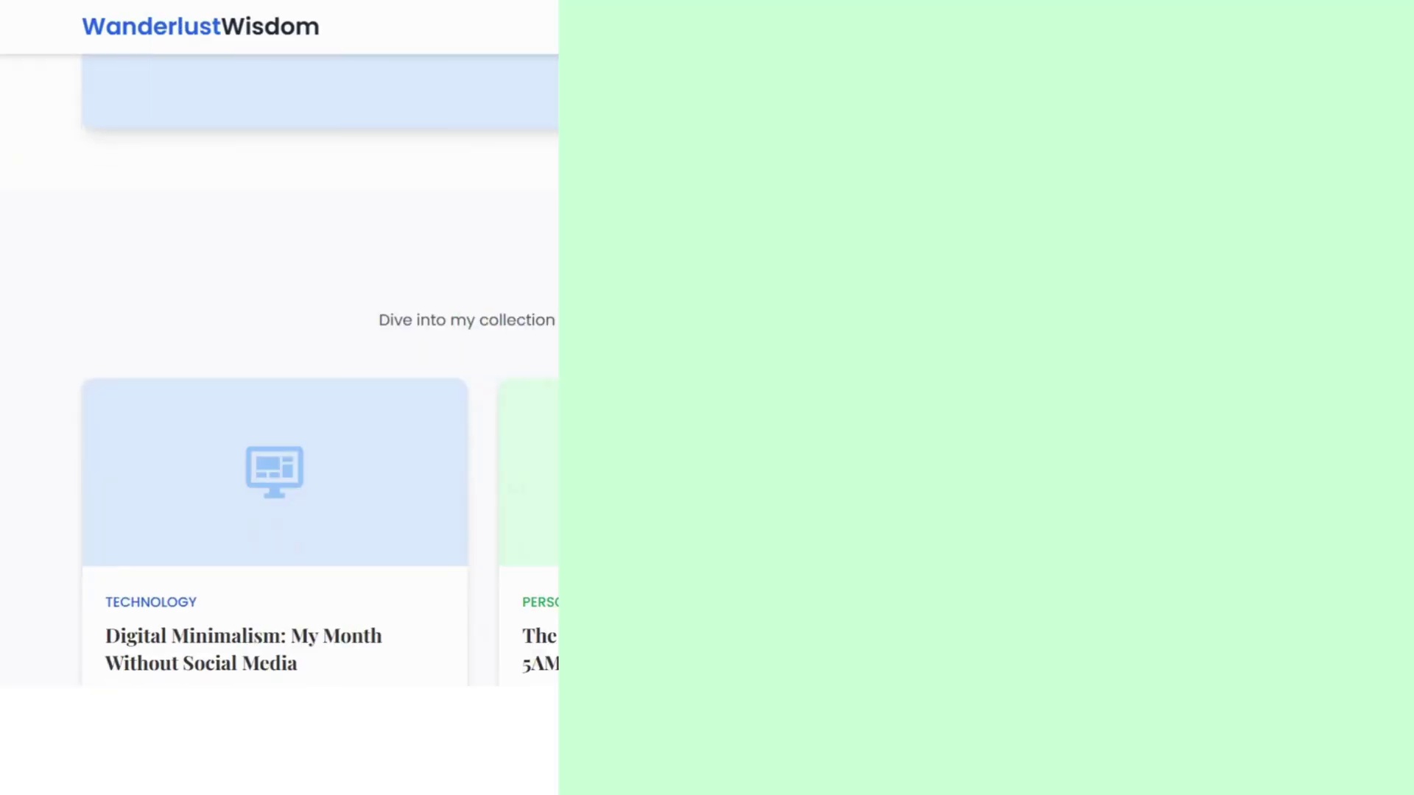
Examine the live blog from its post cards through the About Me and newsletter sections to the footer
{"action": "scroll", "coordinate": [1231, 318], "scroll_direction": "down", "scroll_amount": 6}
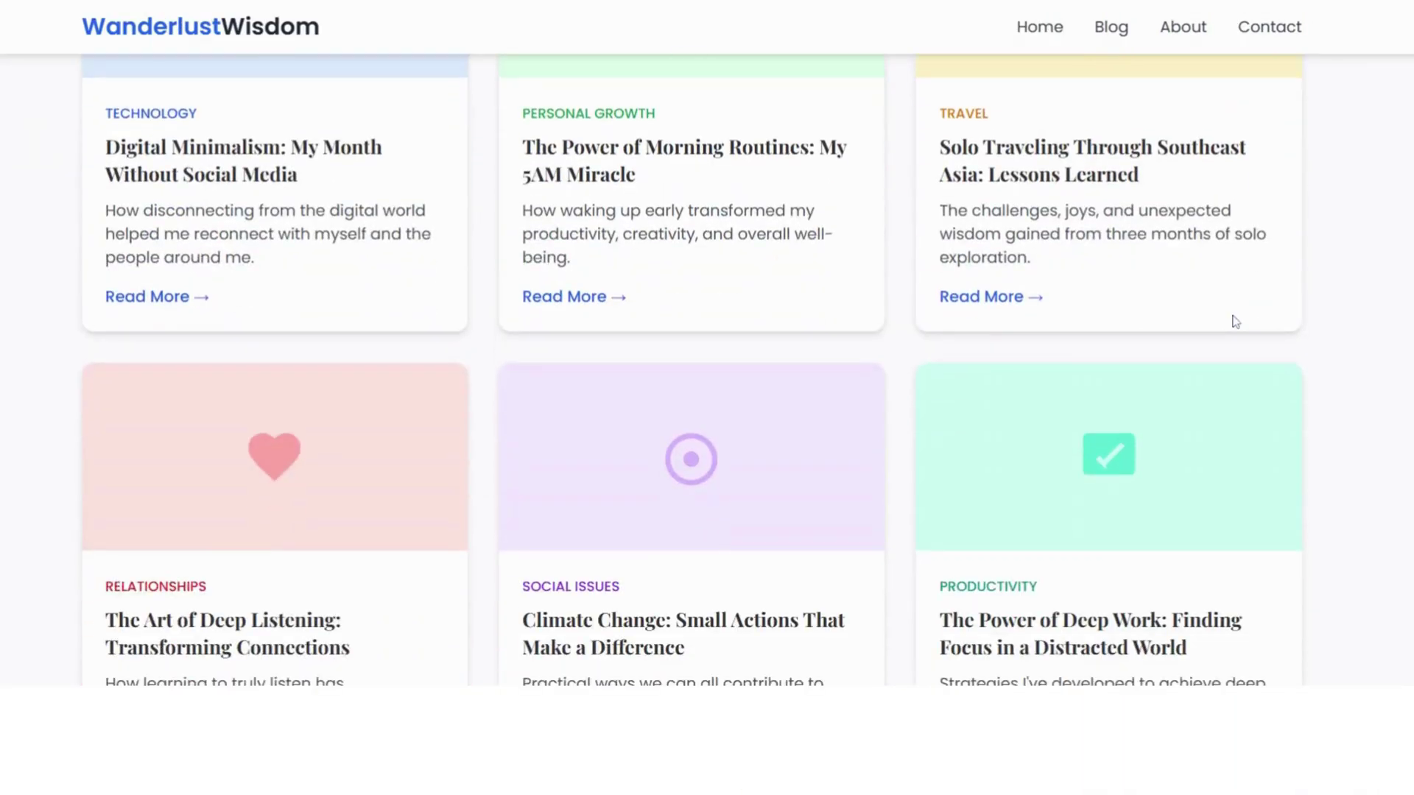
{"action": "scroll", "coordinate": [1239, 318], "scroll_direction": "down", "scroll_amount": 15}
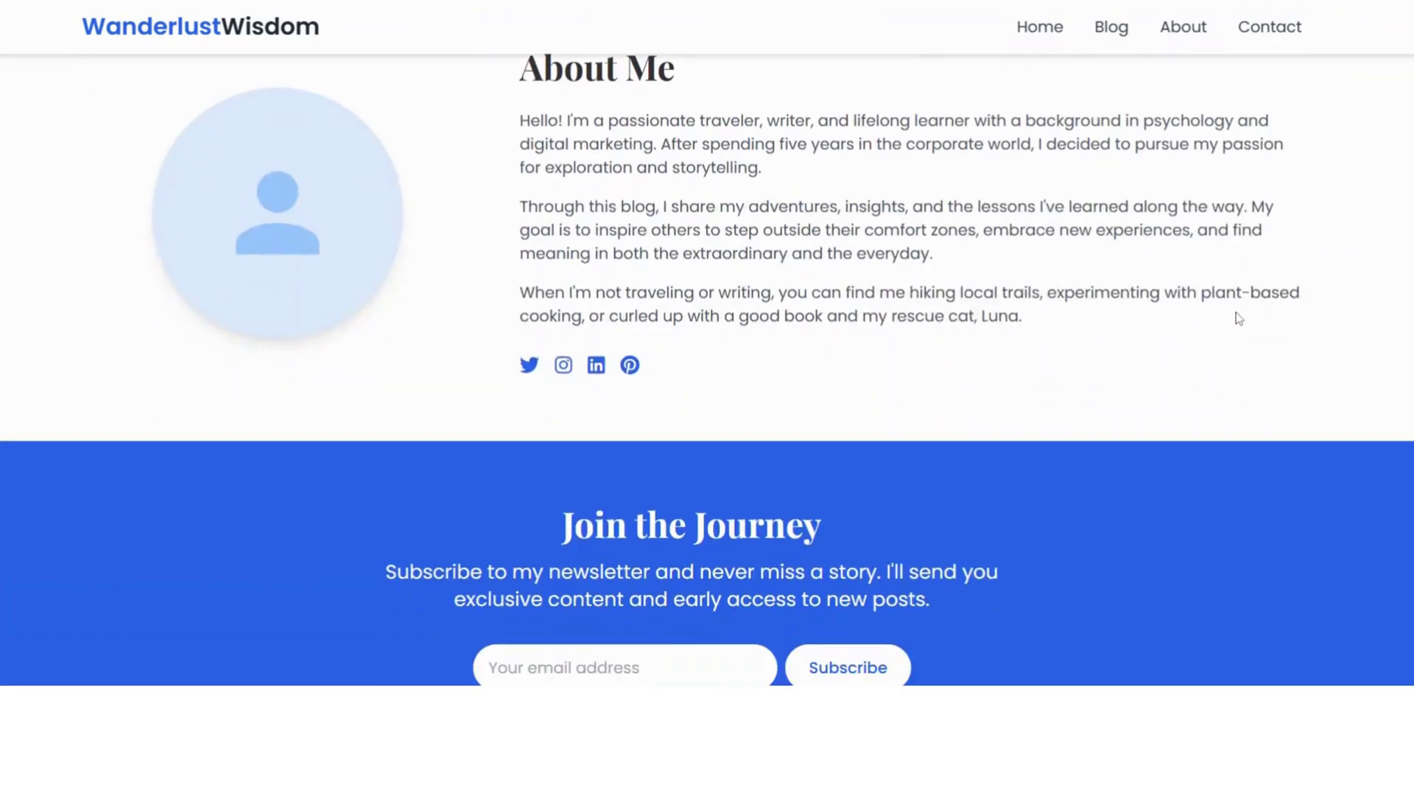
{"action": "scroll", "coordinate": [1238, 318], "scroll_direction": "down", "scroll_amount": 12}
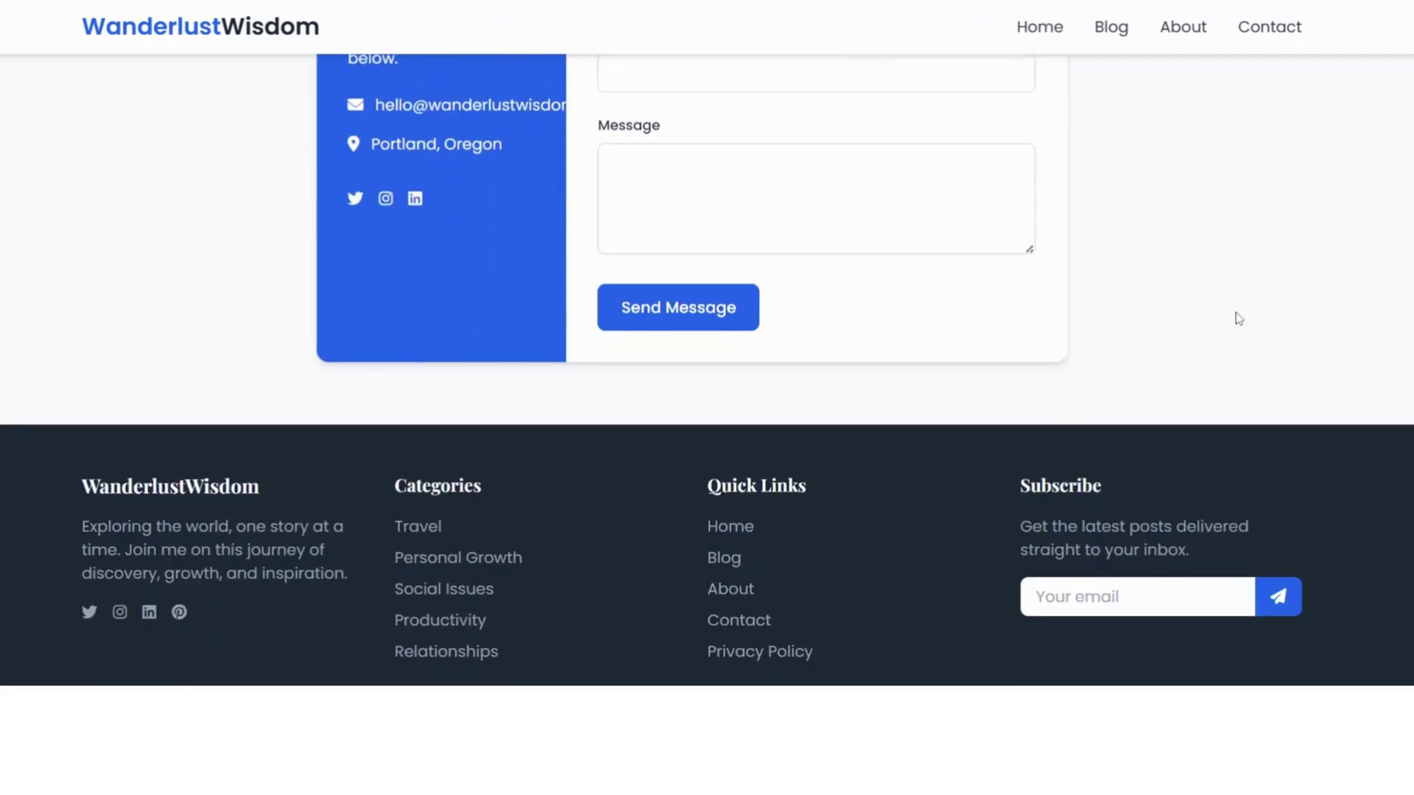
{"action": "scroll", "coordinate": [1239, 319], "scroll_direction": "up", "scroll_amount": 20}
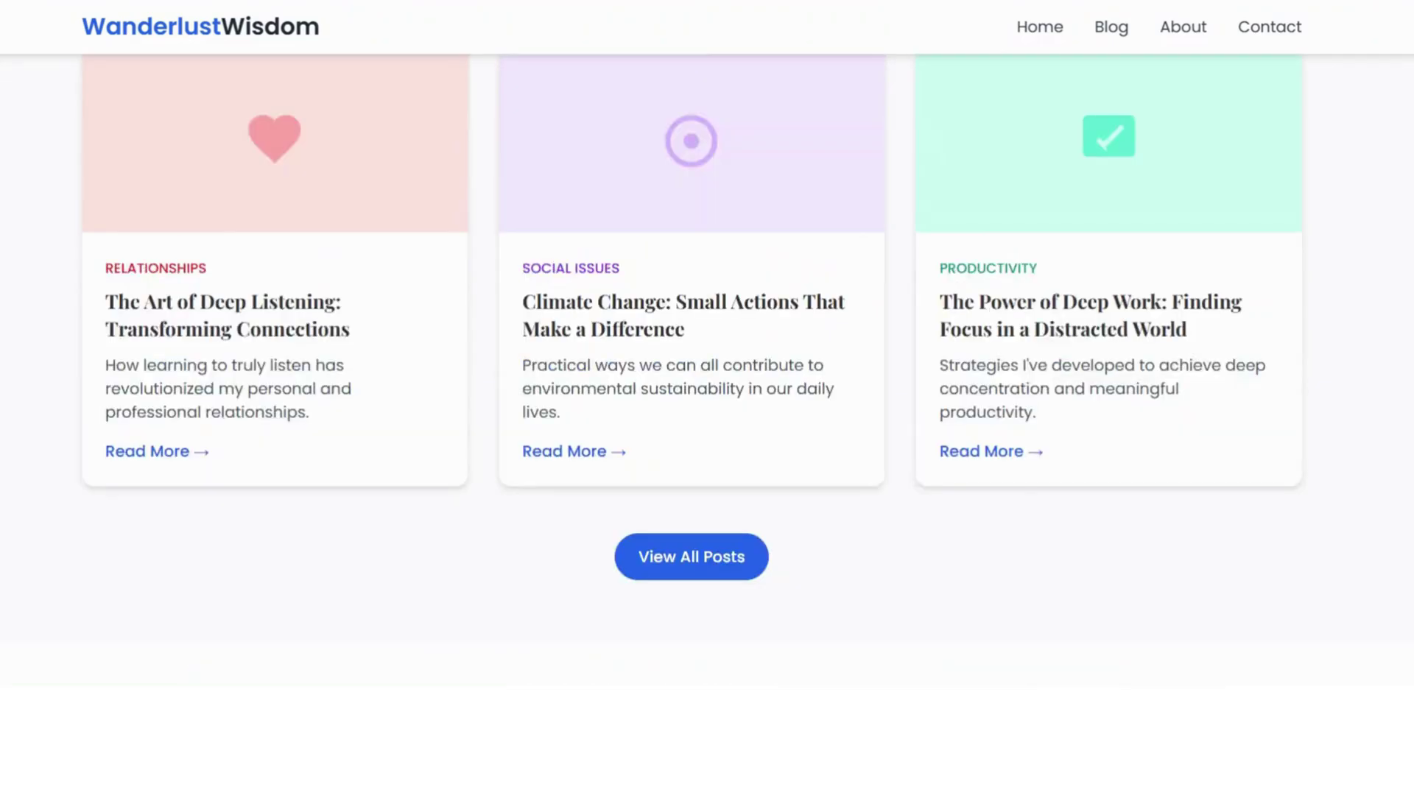
{"action": "scroll", "coordinate": [1248, 339], "scroll_direction": "up", "scroll_amount": 10}
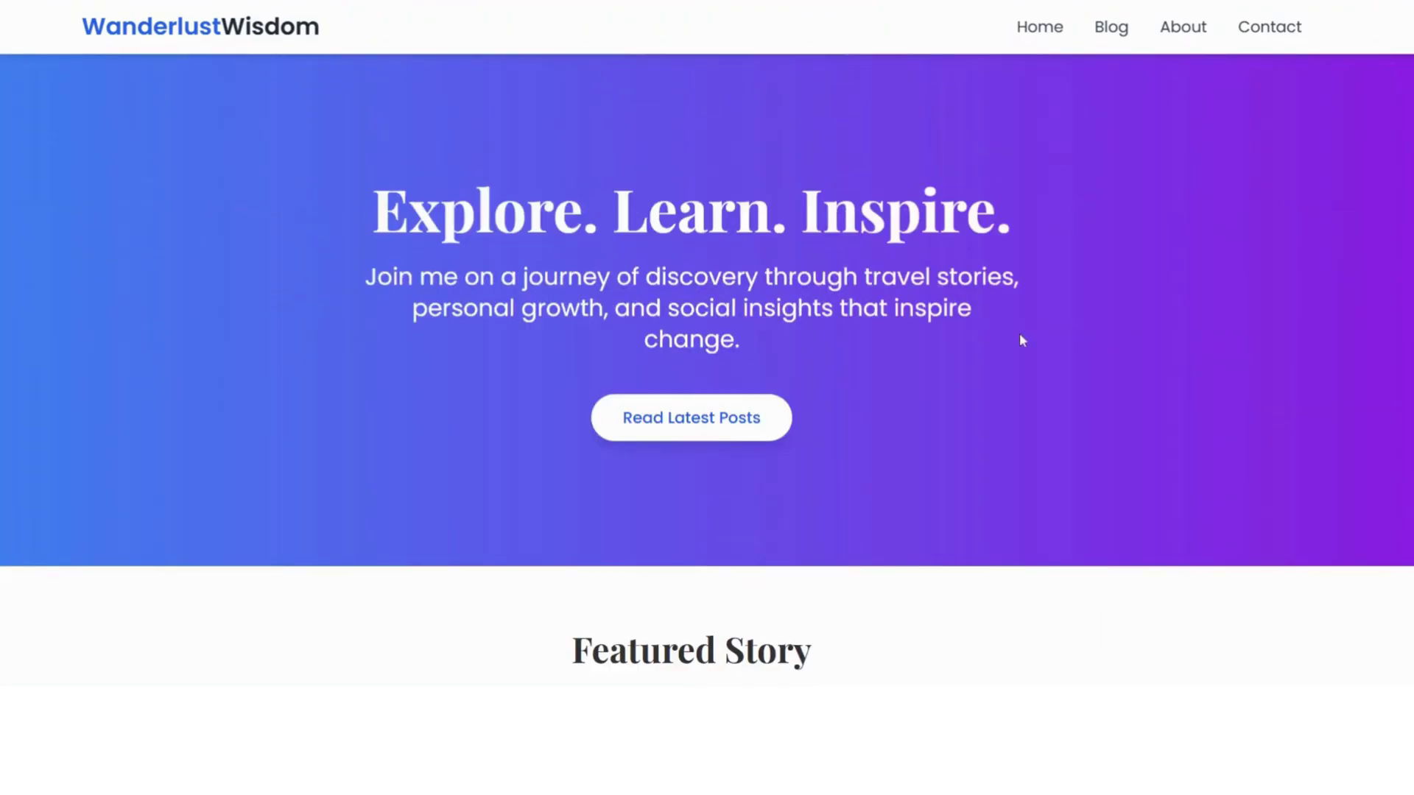
Test the hero section's Read Latest Posts link and check the posts, social links, contact form and footer
{"action": "left_click", "coordinate": [700, 421]}
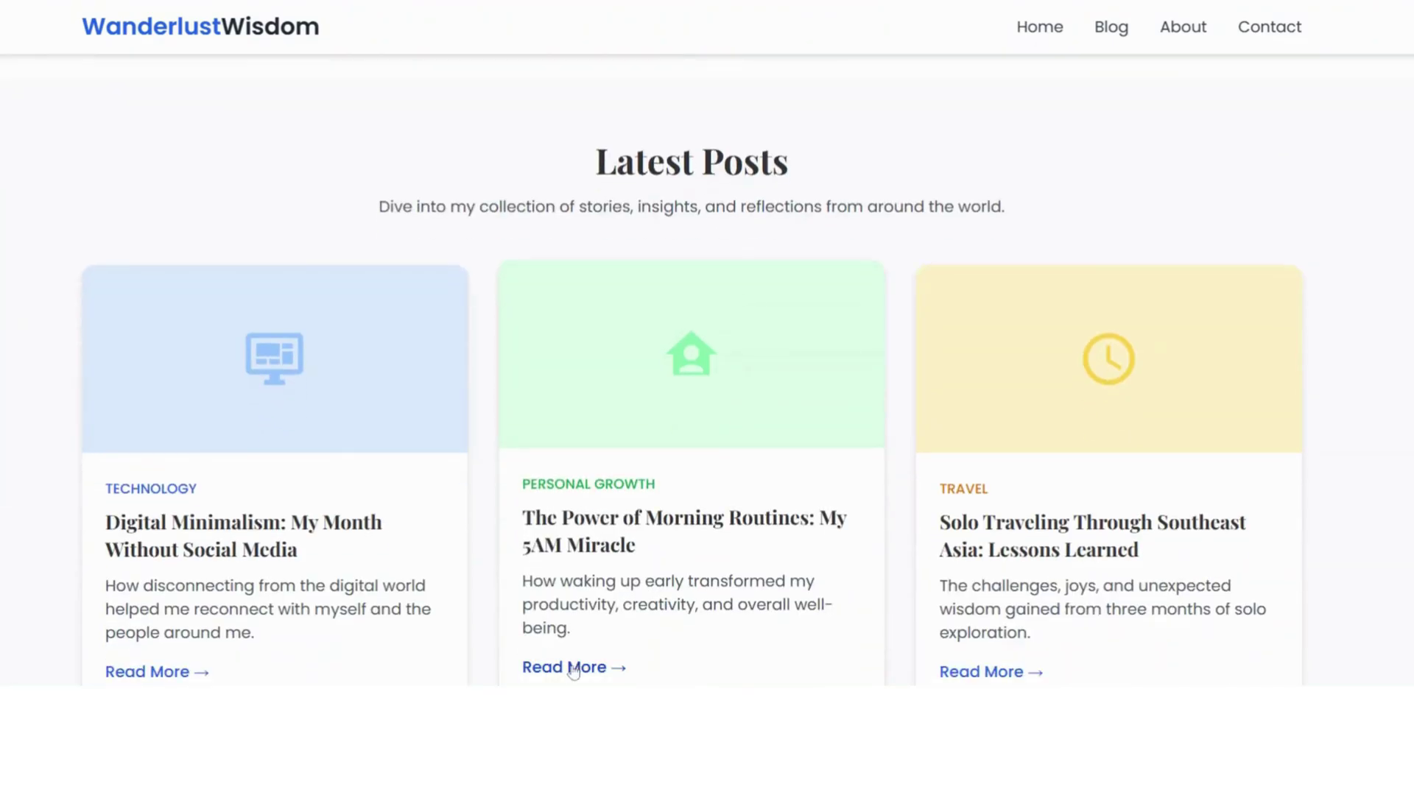
{"action": "scroll", "coordinate": [721, 543], "scroll_direction": "down", "scroll_amount": 5}
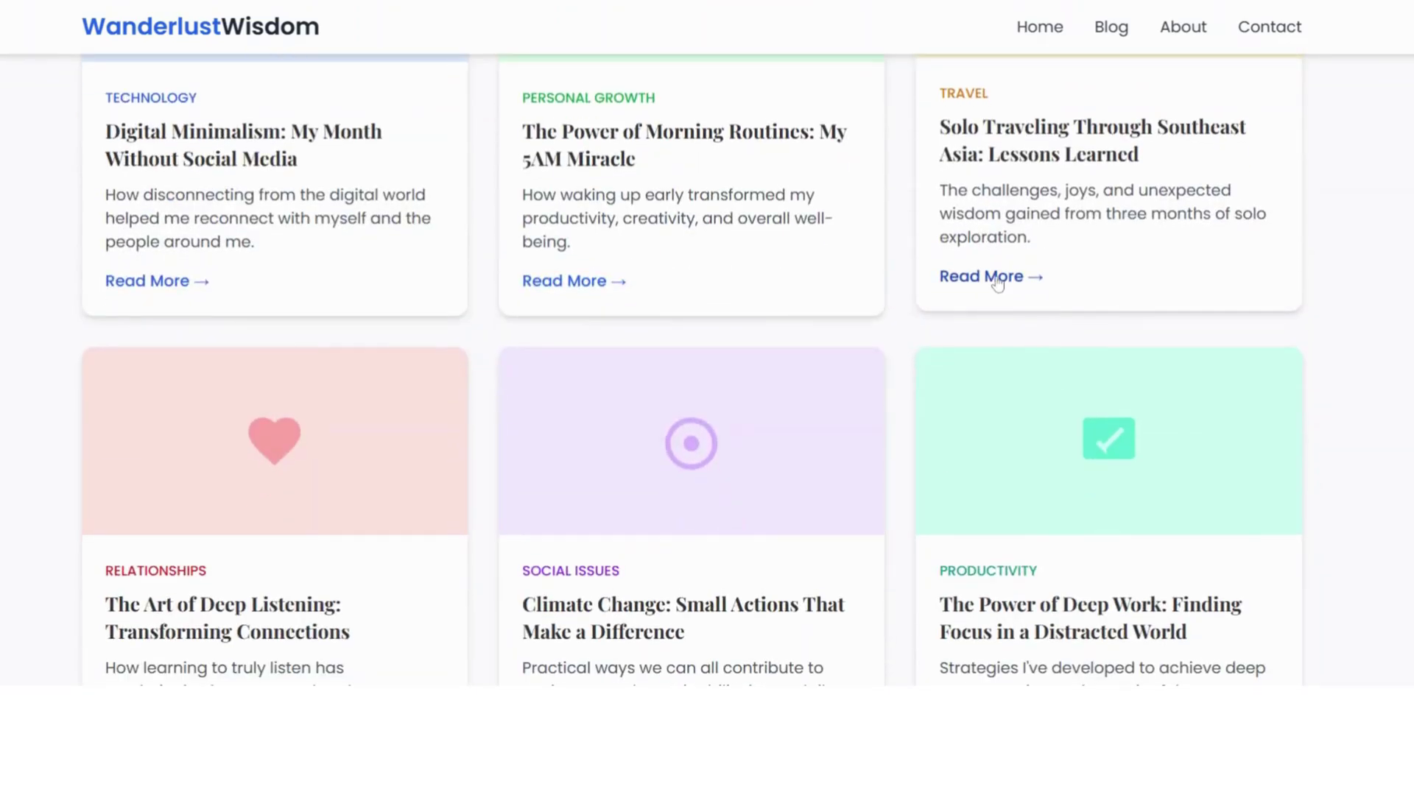
{"action": "scroll", "coordinate": [1017, 420], "scroll_direction": "down", "scroll_amount": 9}
{"action": "scroll", "coordinate": [615, 258], "scroll_direction": "down", "scroll_amount": 5}
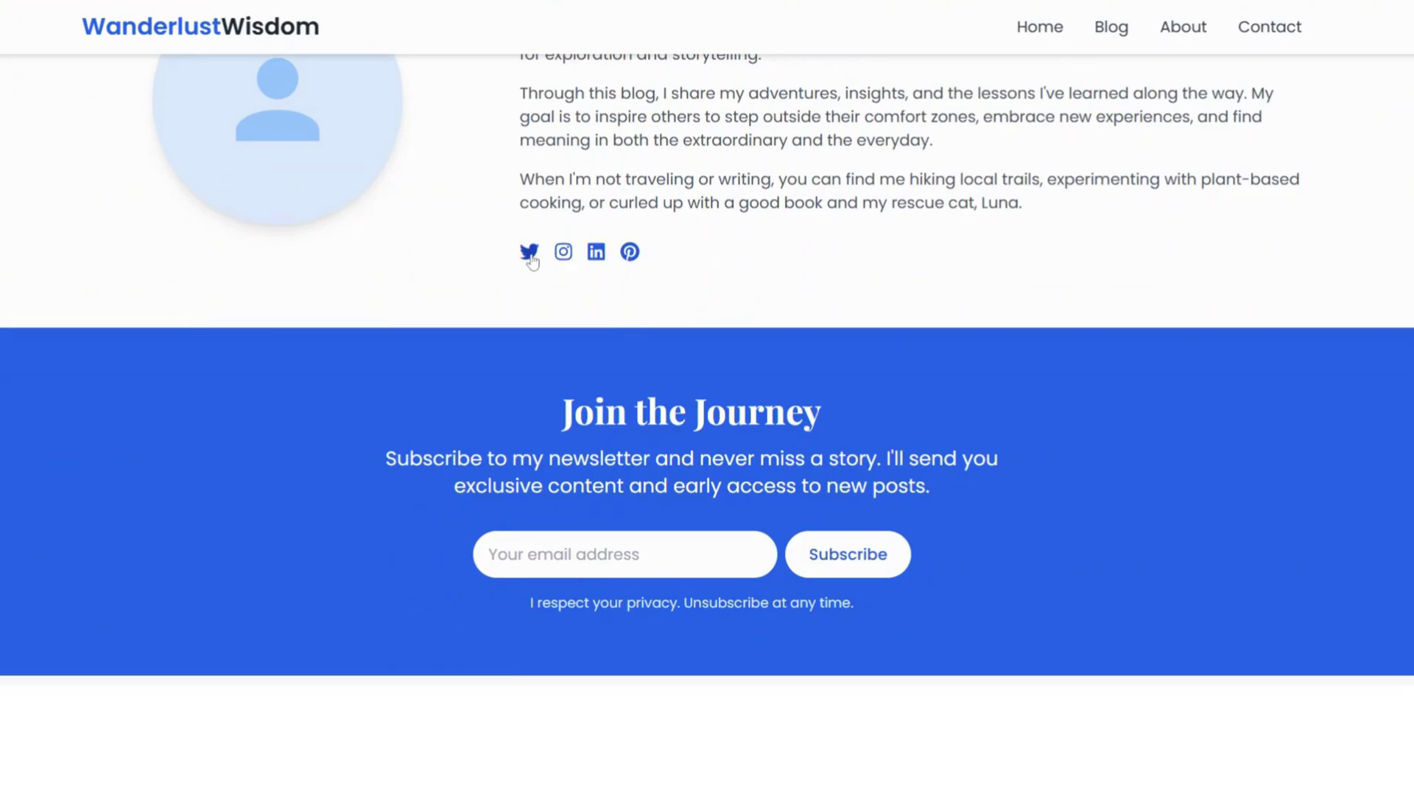
{"action": "scroll", "coordinate": [825, 353], "scroll_direction": "down", "scroll_amount": 12}
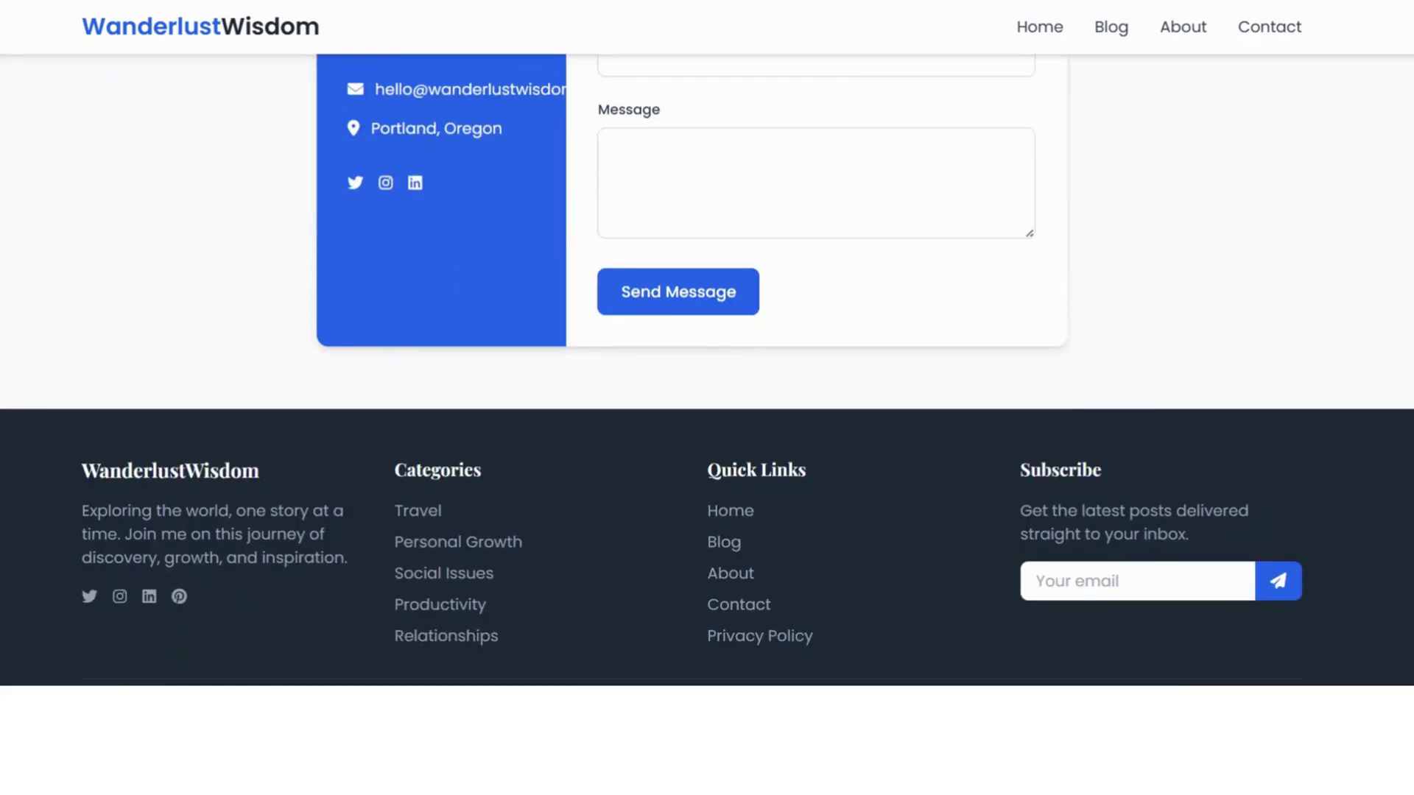
{"action": "scroll", "coordinate": [1073, 408], "scroll_direction": "up", "scroll_amount": 20}
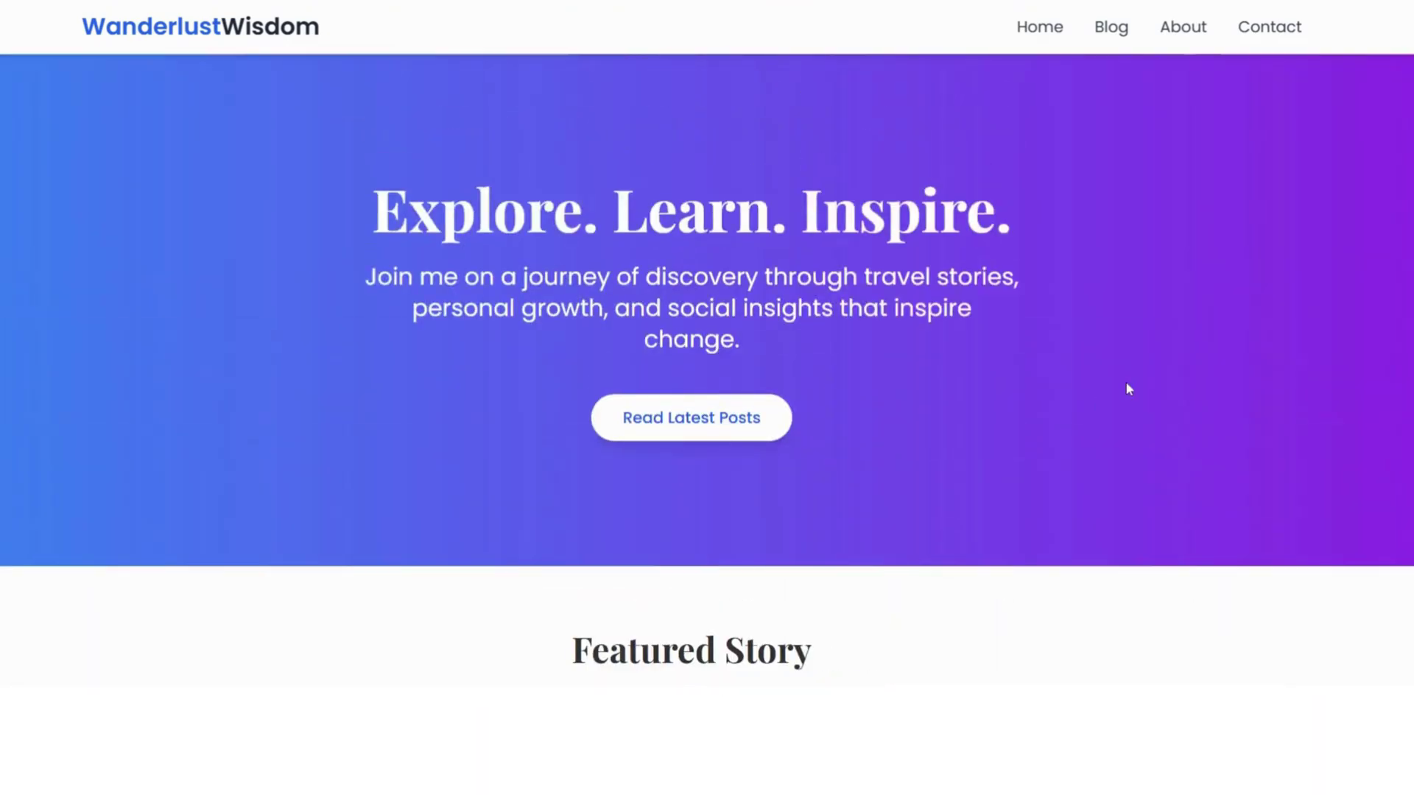